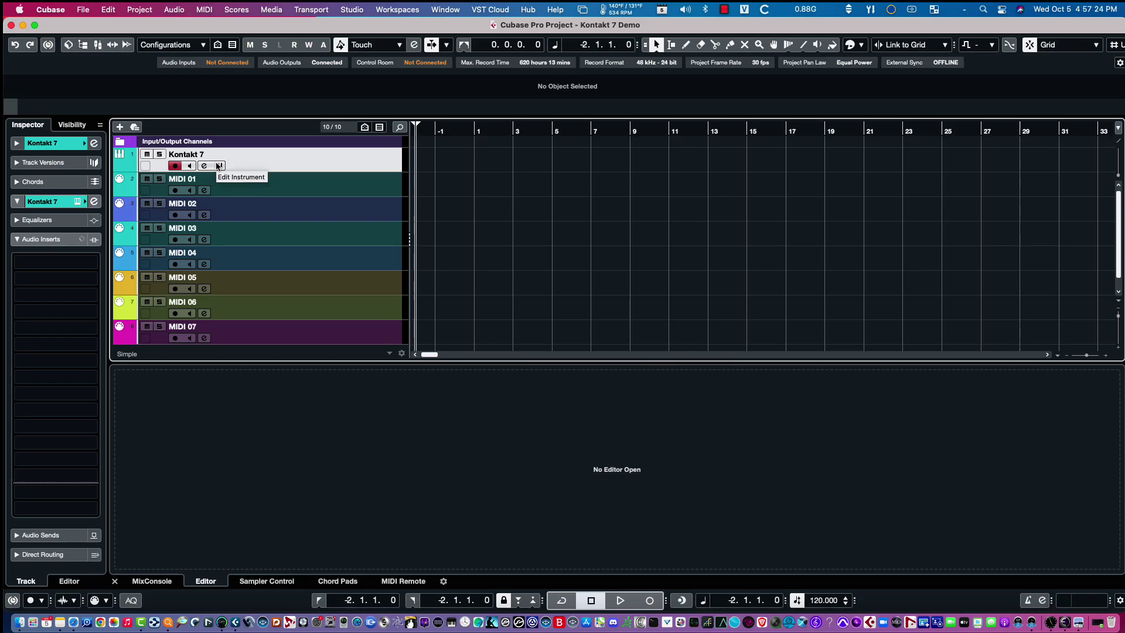
- Open Kontakt 7's full browser and its Import Content list of custom library folders
click(217, 166)
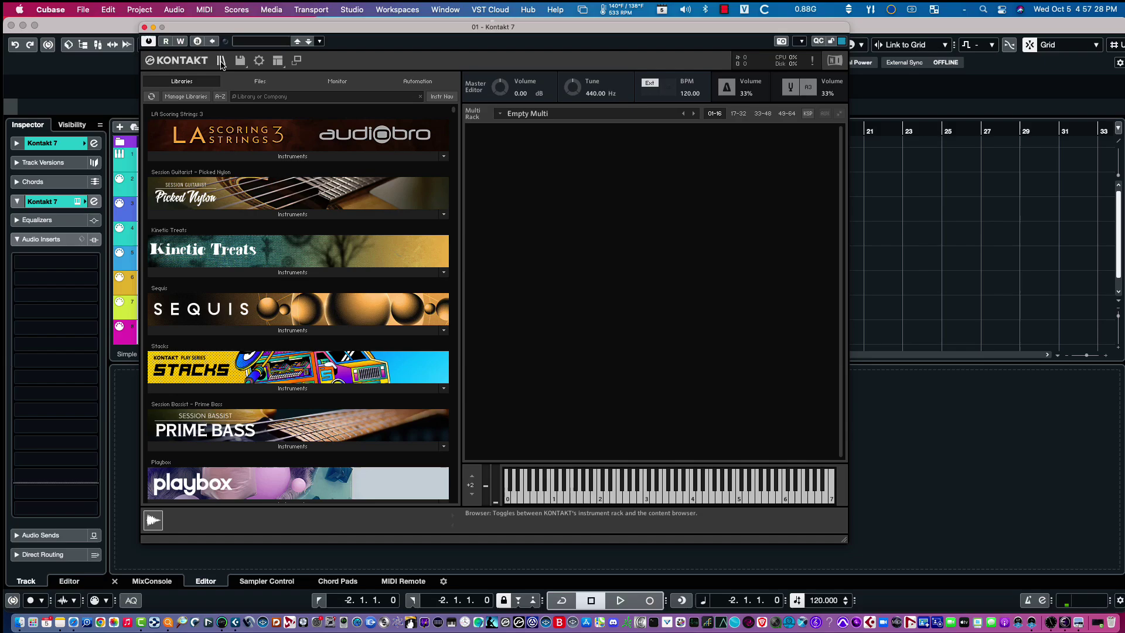
click(221, 62)
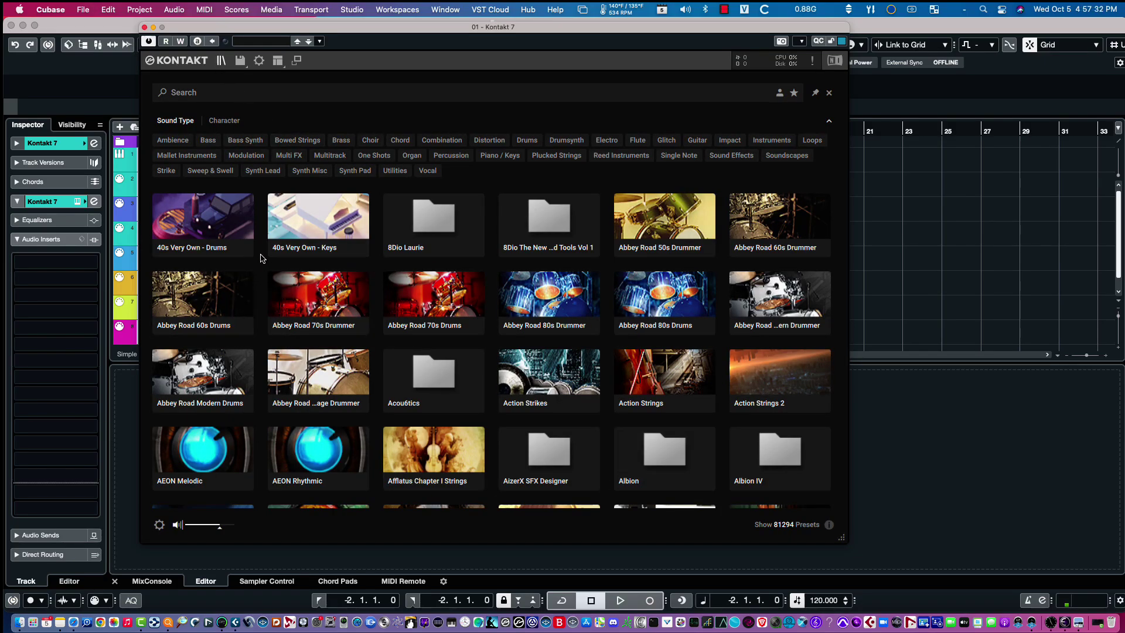
click(158, 525)
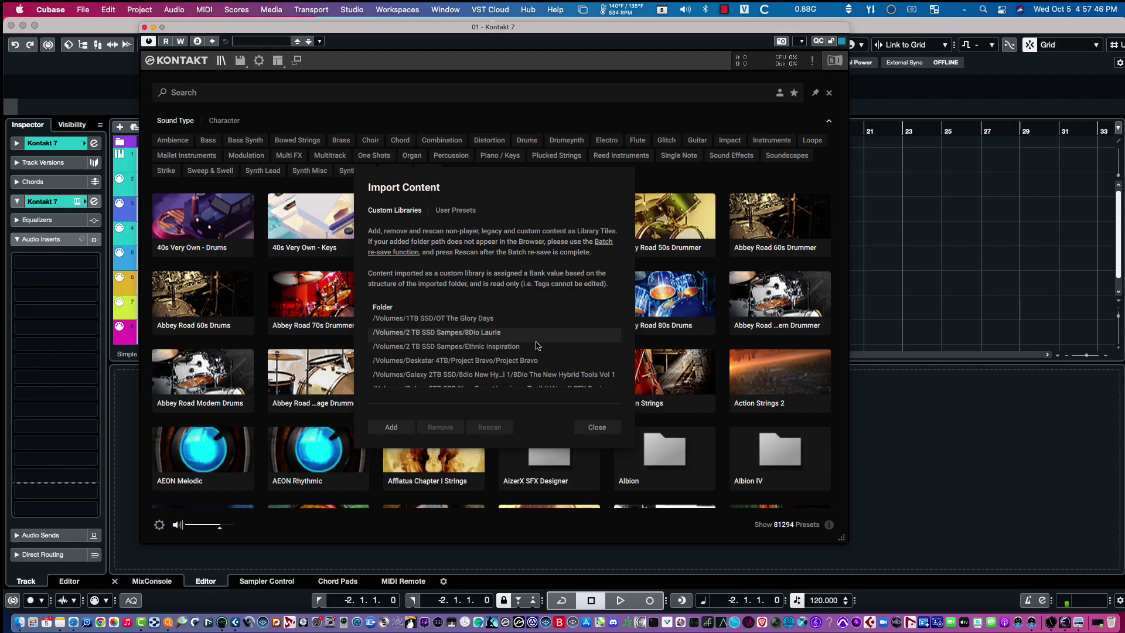
scroll(542, 332, down, 1)
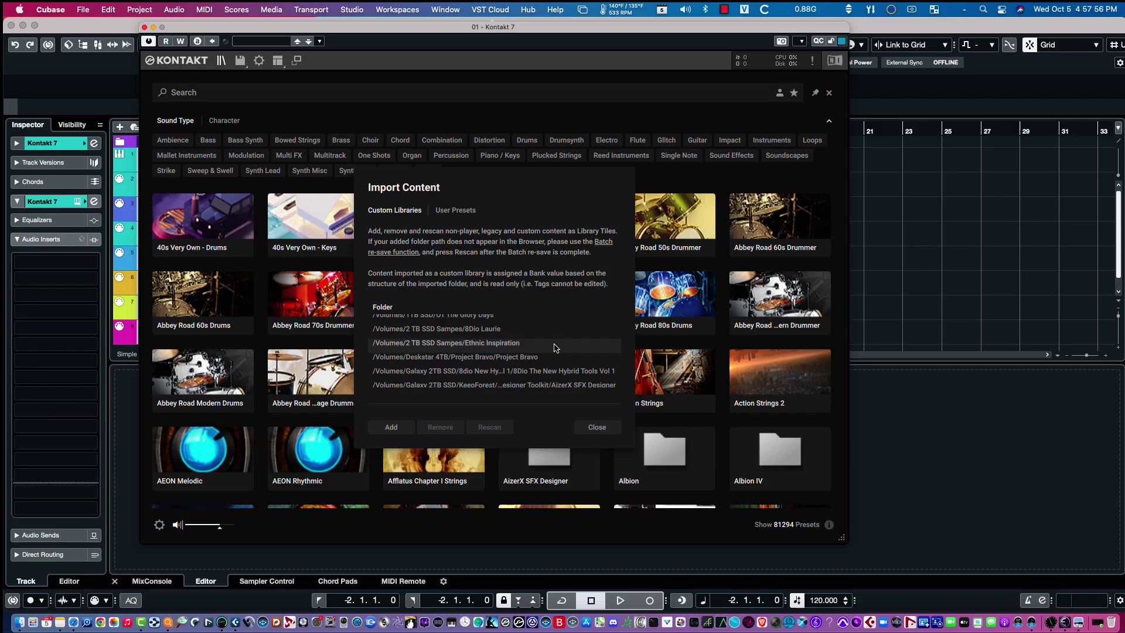
scroll(556, 348, down, 1)
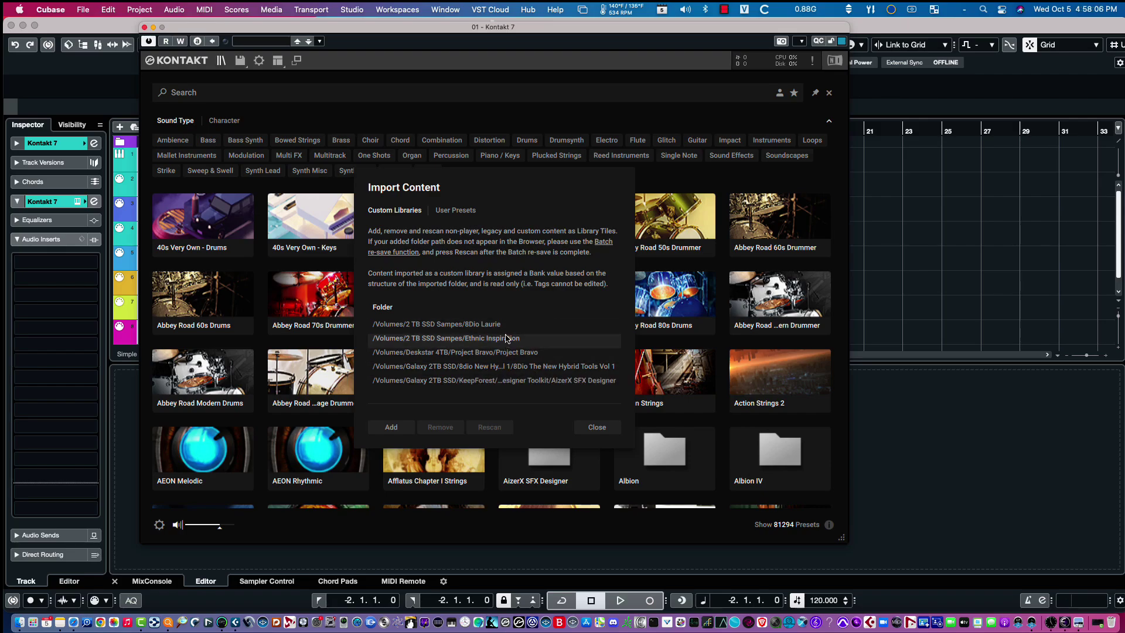
scroll(508, 339, down, 1)
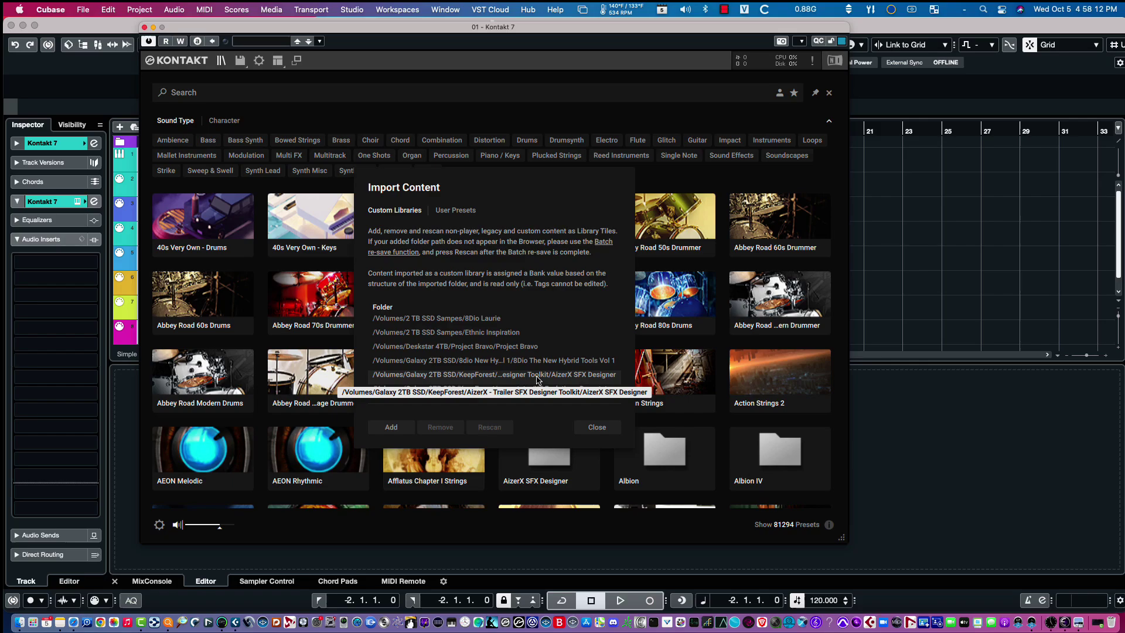
scroll(536, 379, down, 1)
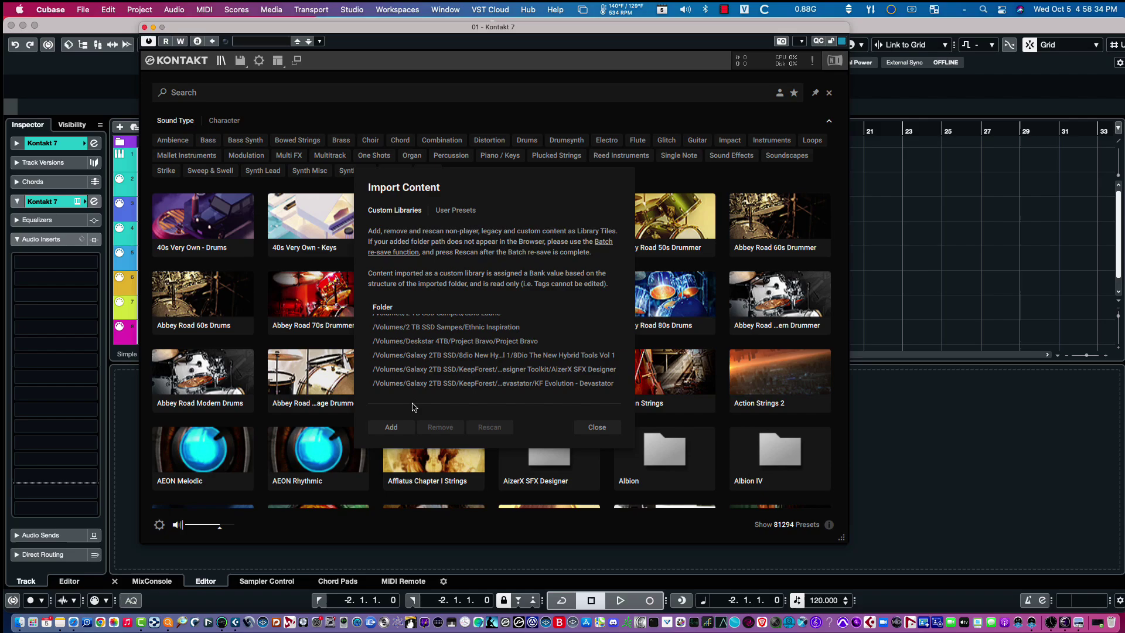
- Add the Orchestral Tools Berlin Woodwinds Exp C folder from XTRA 1TB SSD as a library
click(391, 428)
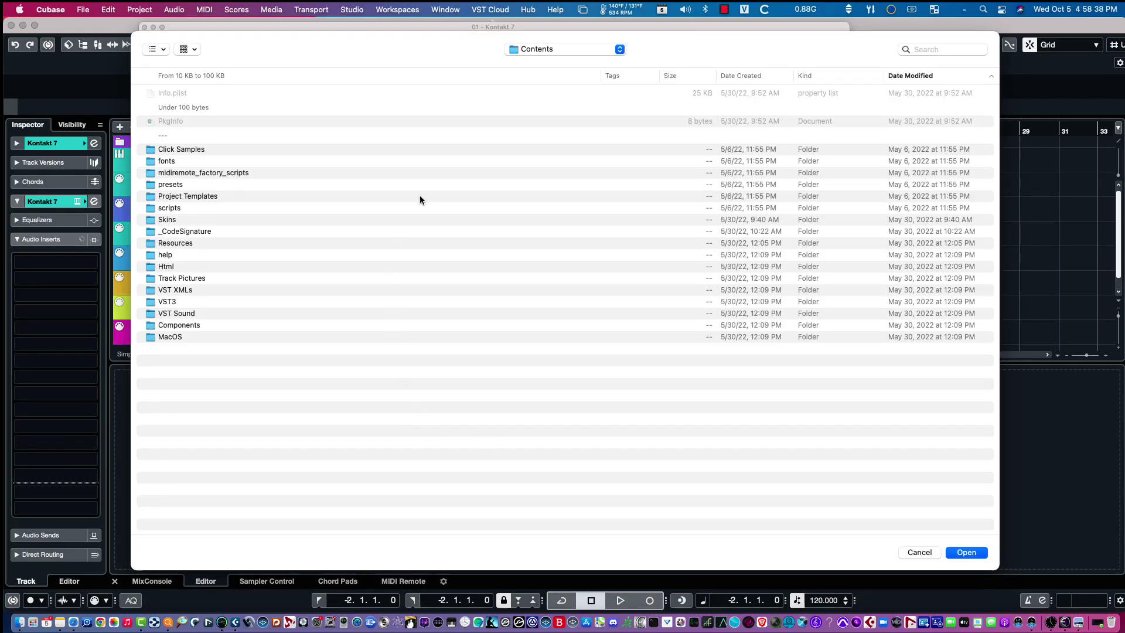
click(562, 49)
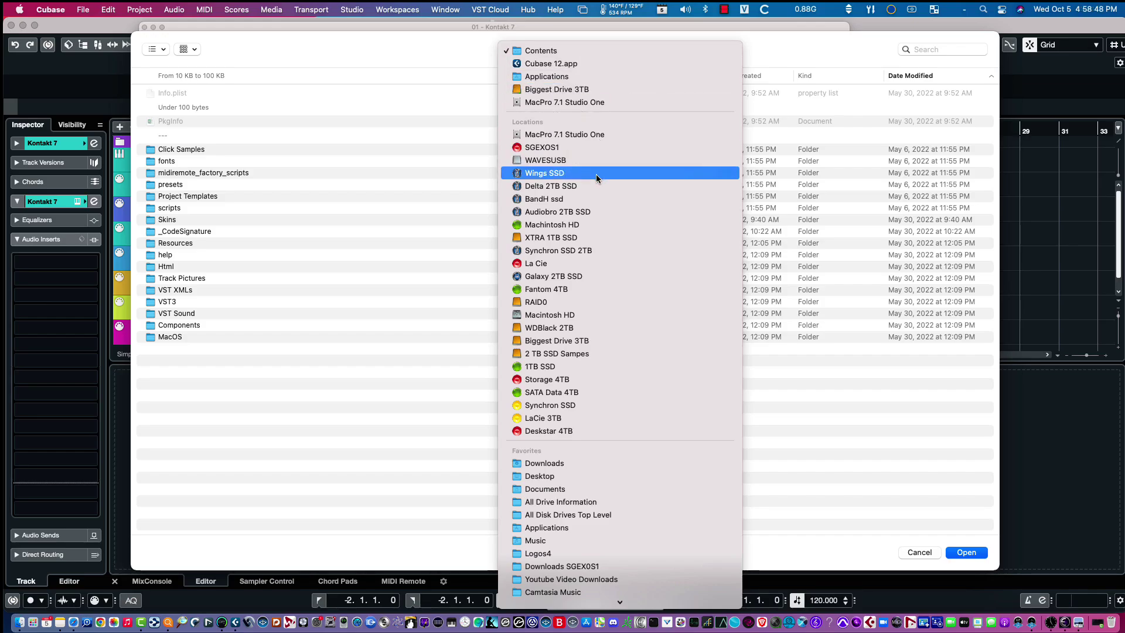
click(550, 237)
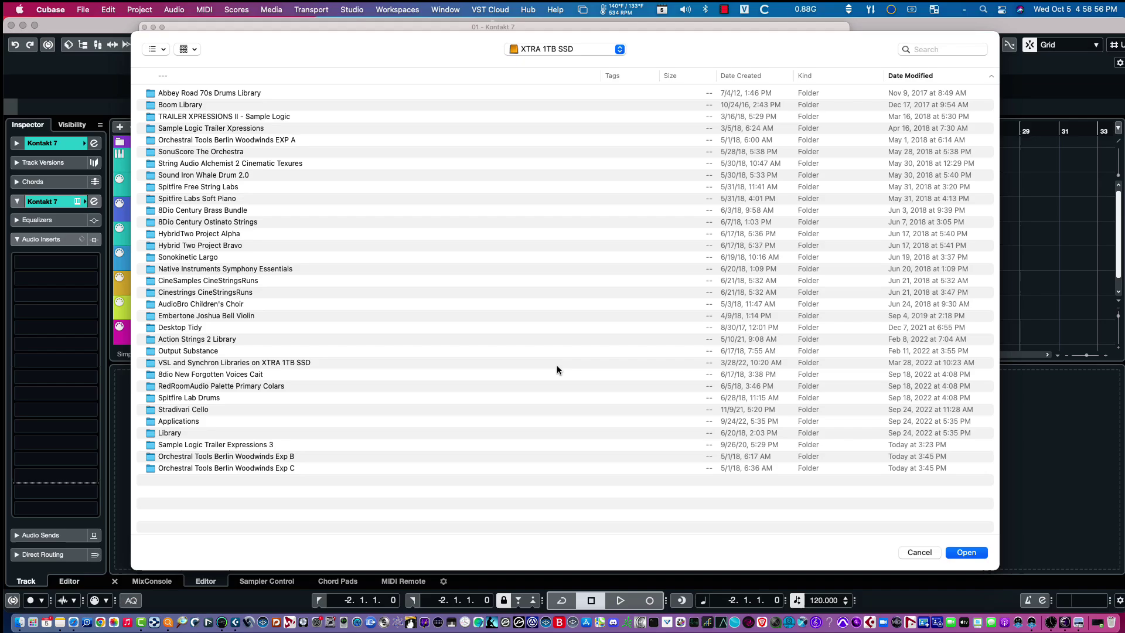
click(241, 469)
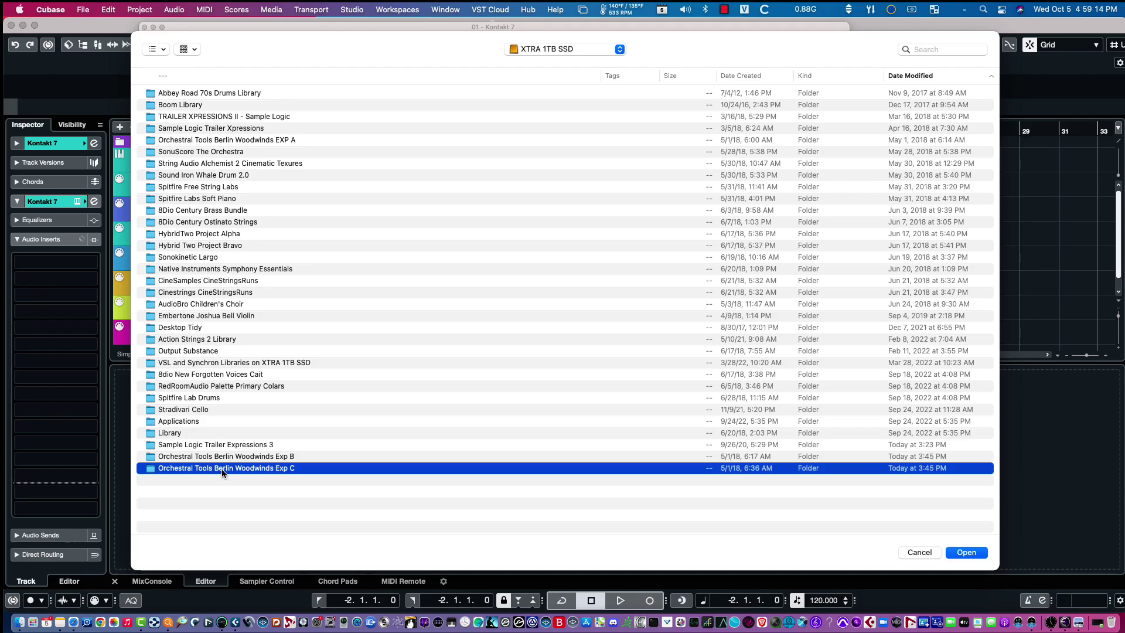
click(970, 553)
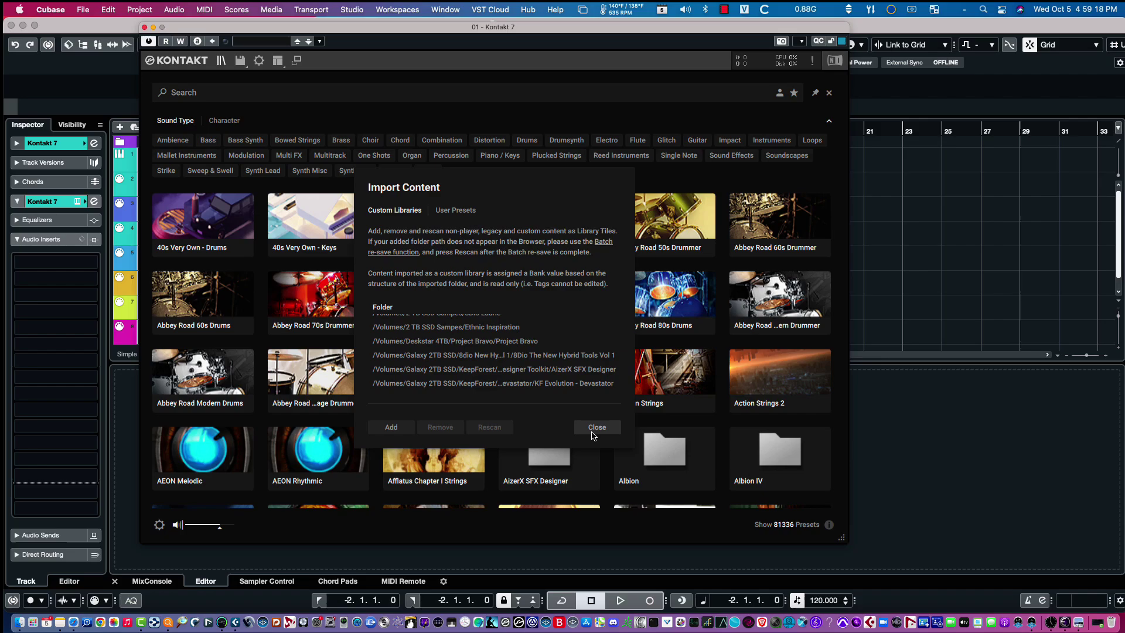
- Close Import Content and search the library for 'orchestral tools'
click(596, 428)
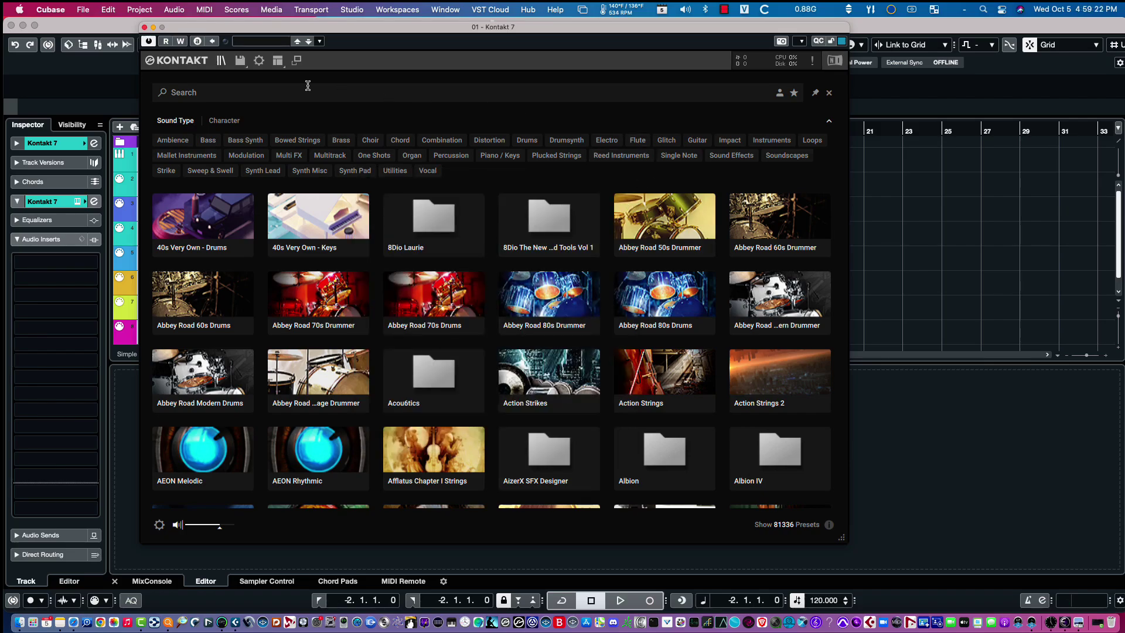
click(247, 88)
text(orchestral tools)
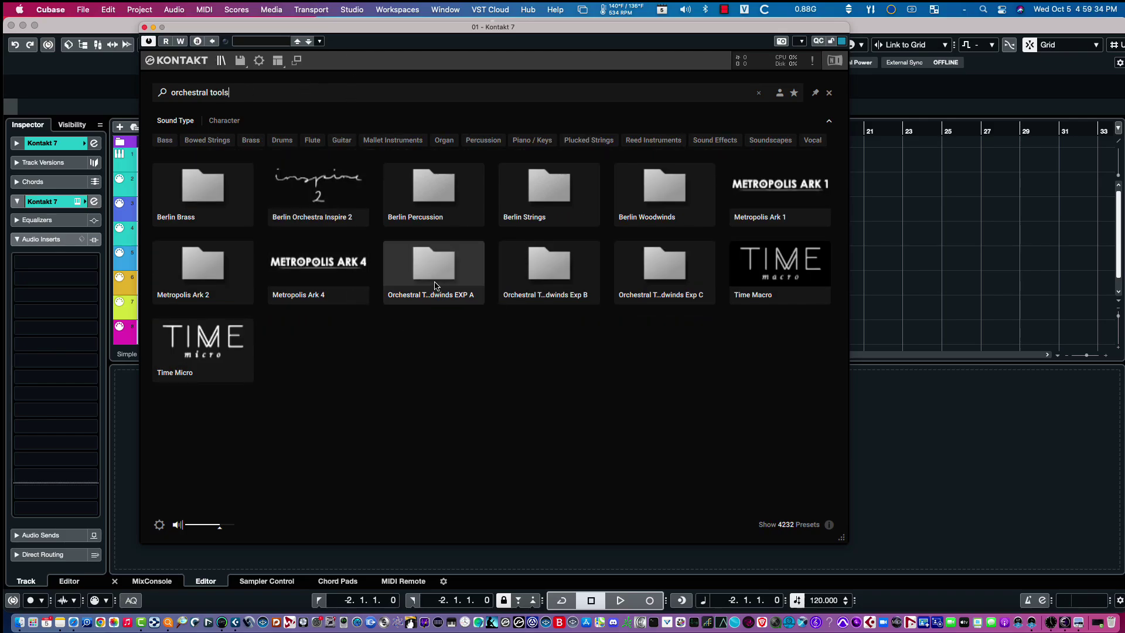
- List the Berlin Woodwinds Exp C presets and select Solo Bass Oboe Portato Short
click(669, 274)
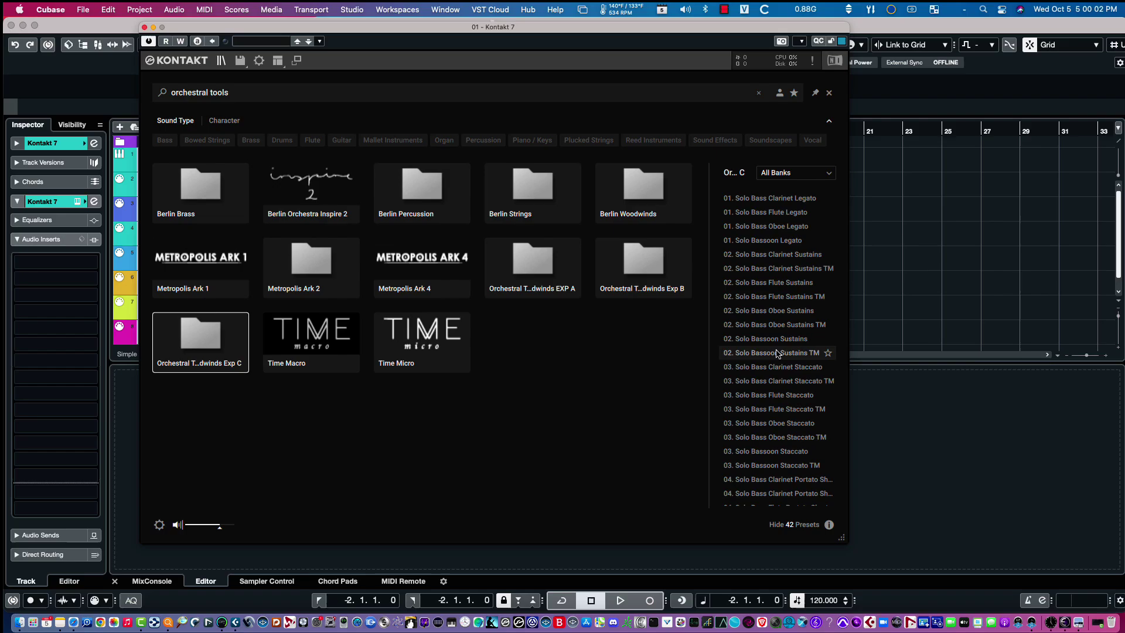
scroll(774, 399, down, 1)
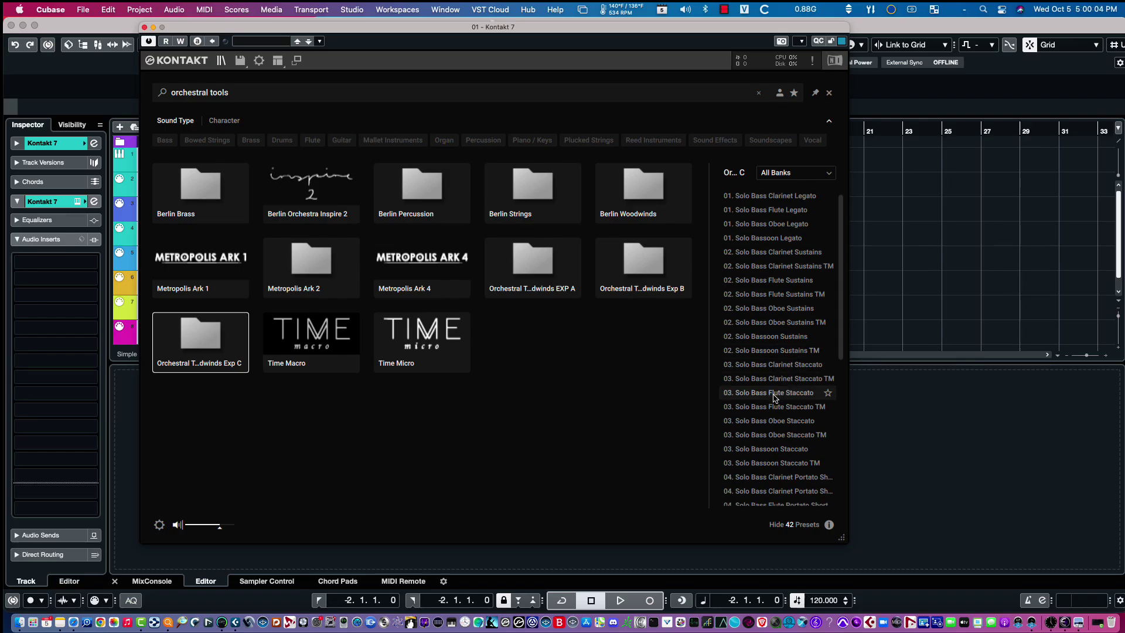
scroll(773, 398, down, 1)
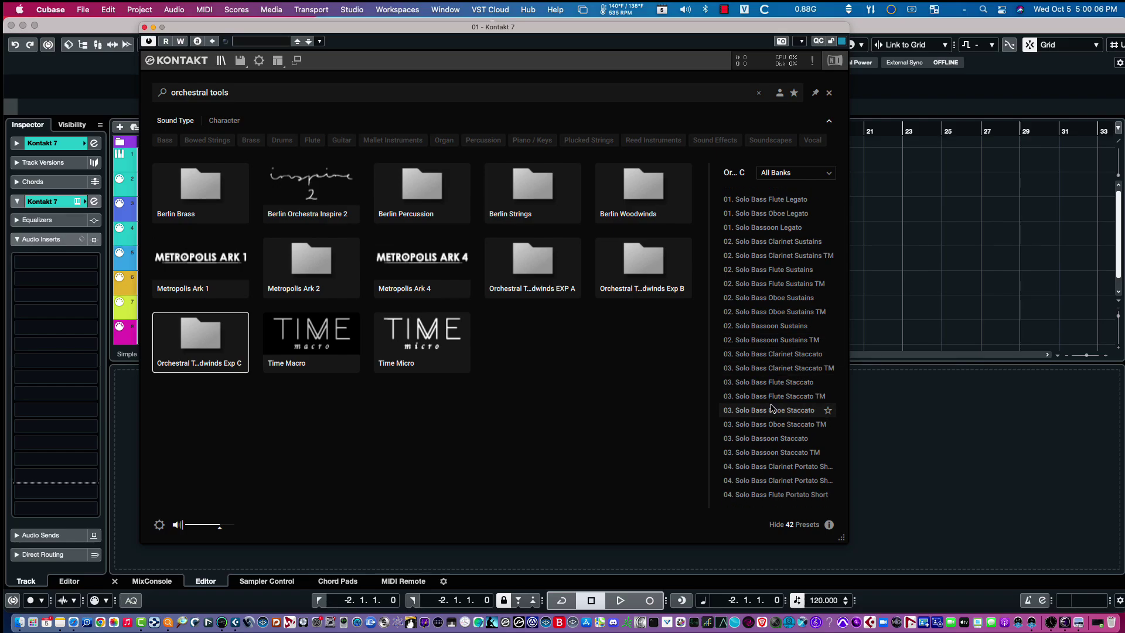
scroll(773, 408, down, 1)
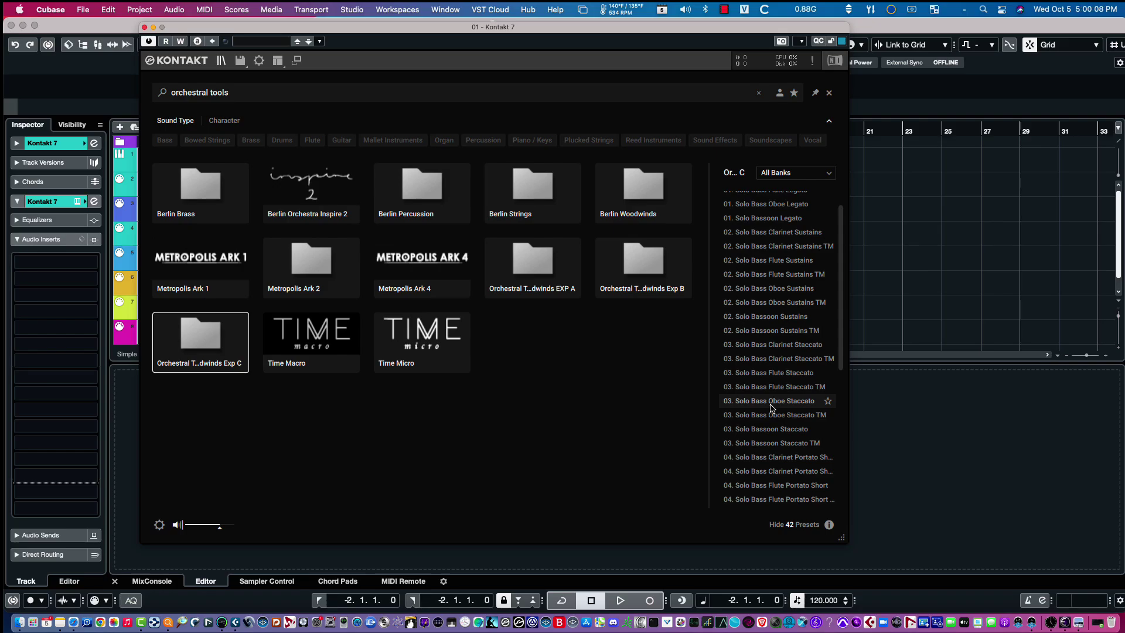
scroll(770, 410, down, 4)
scroll(770, 414, down, 10)
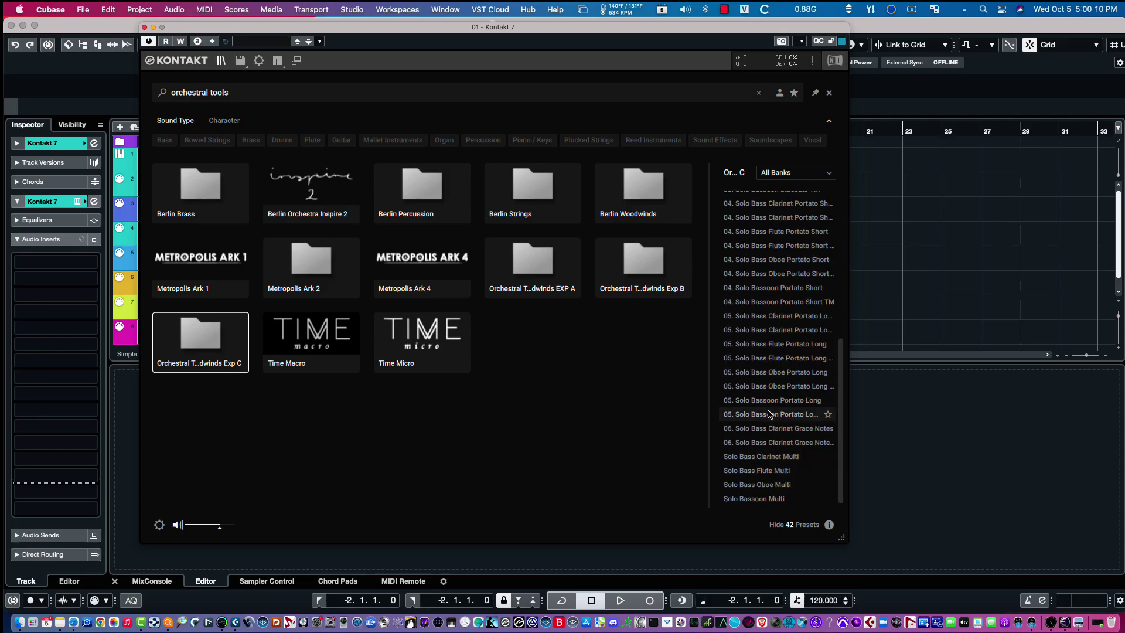
click(755, 265)
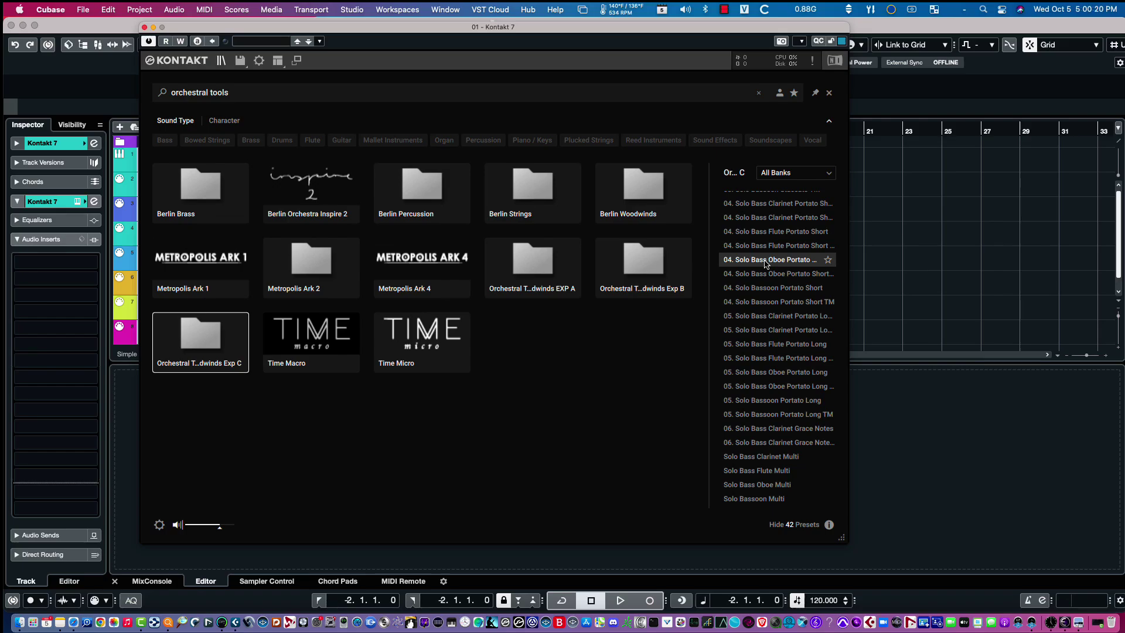
- Load the 04. Solo Bass Oboe Portato Short preset, then remove it from the rack
double_click(765, 262)
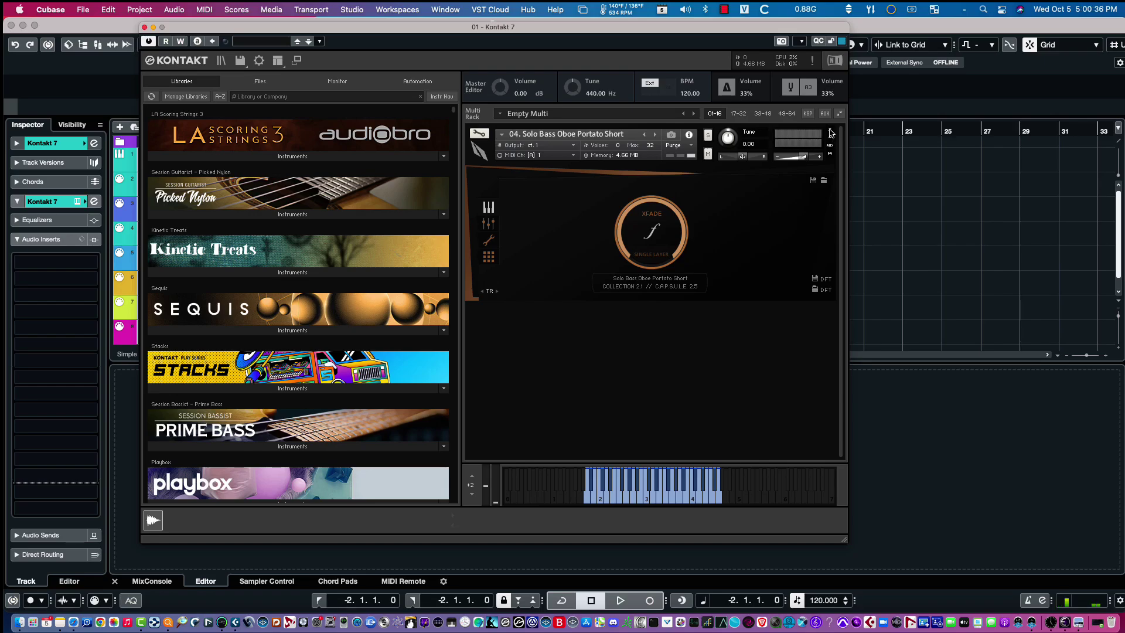
click(830, 132)
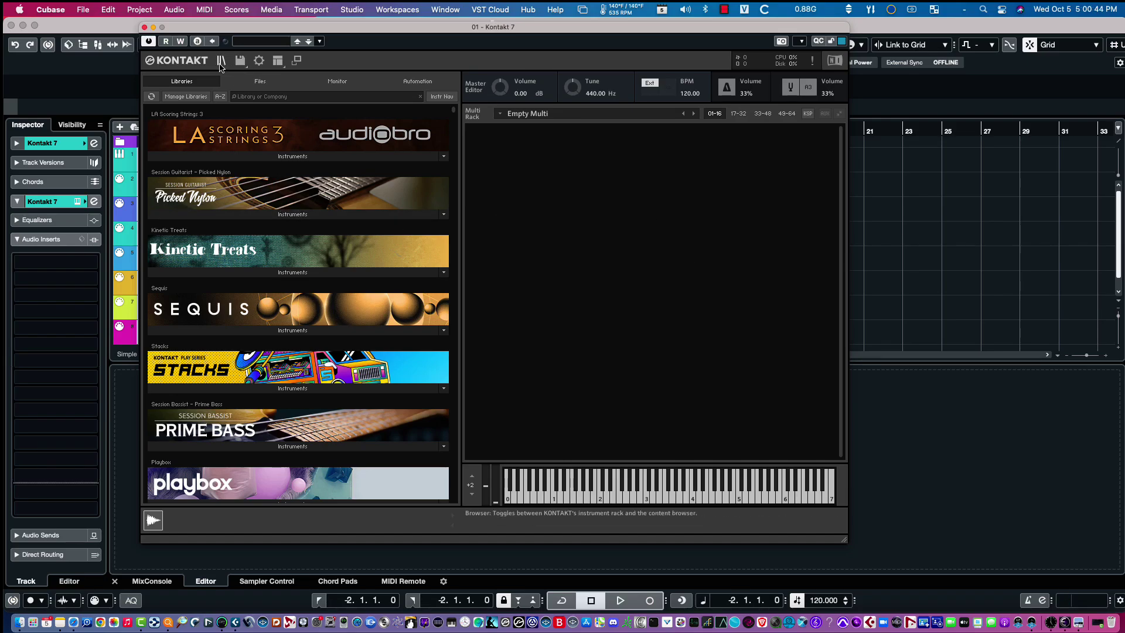
- Reopen the browser, deselect the Exp C library and clear the 'orchestral tools' search
click(220, 65)
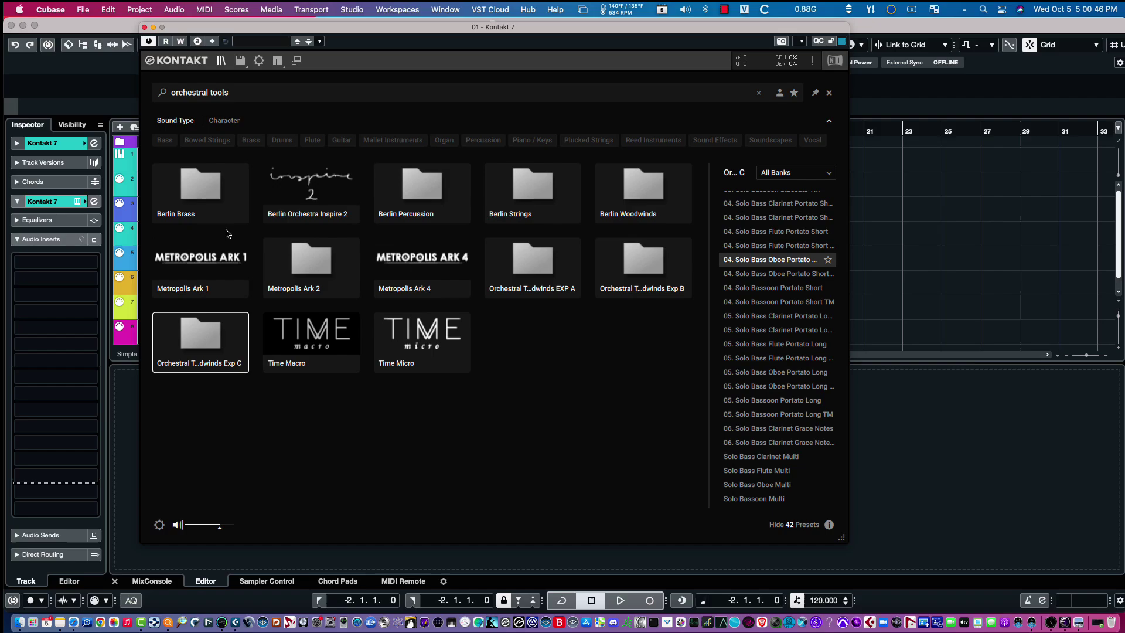
click(197, 336)
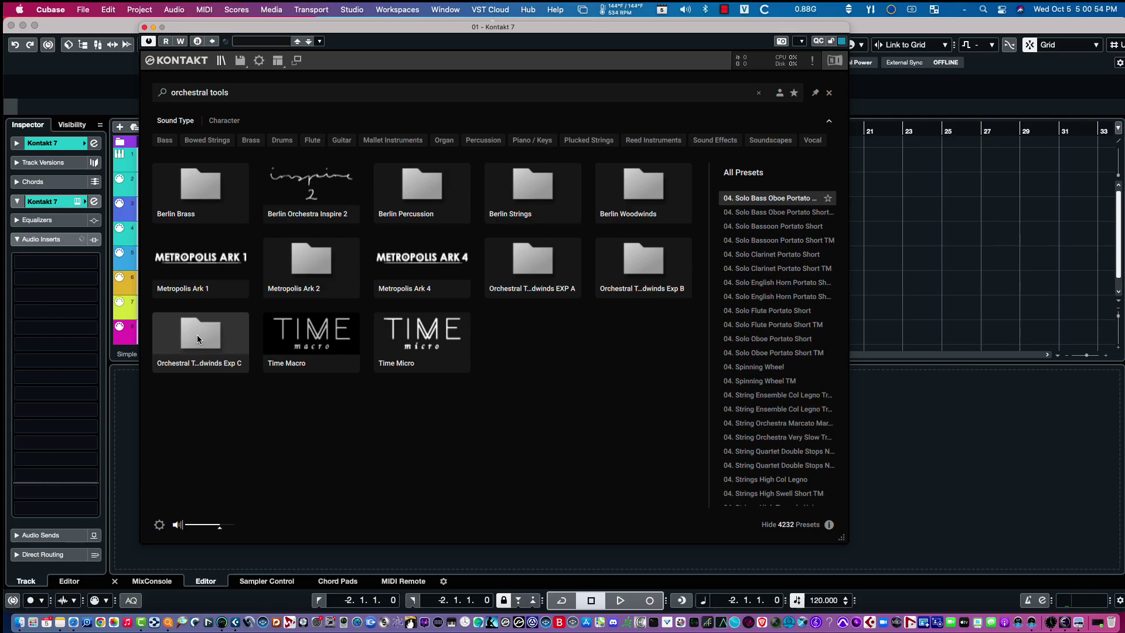
click(760, 94)
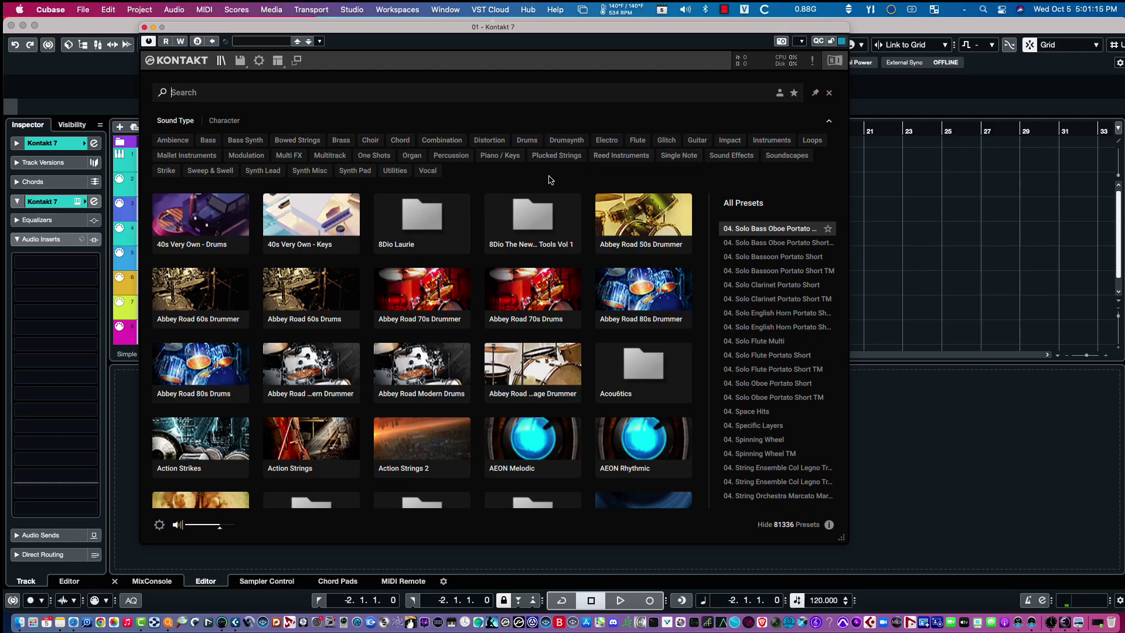
- Show the Sound Type tags, filter to Ambience, then remove the Ambience filter
click(224, 121)
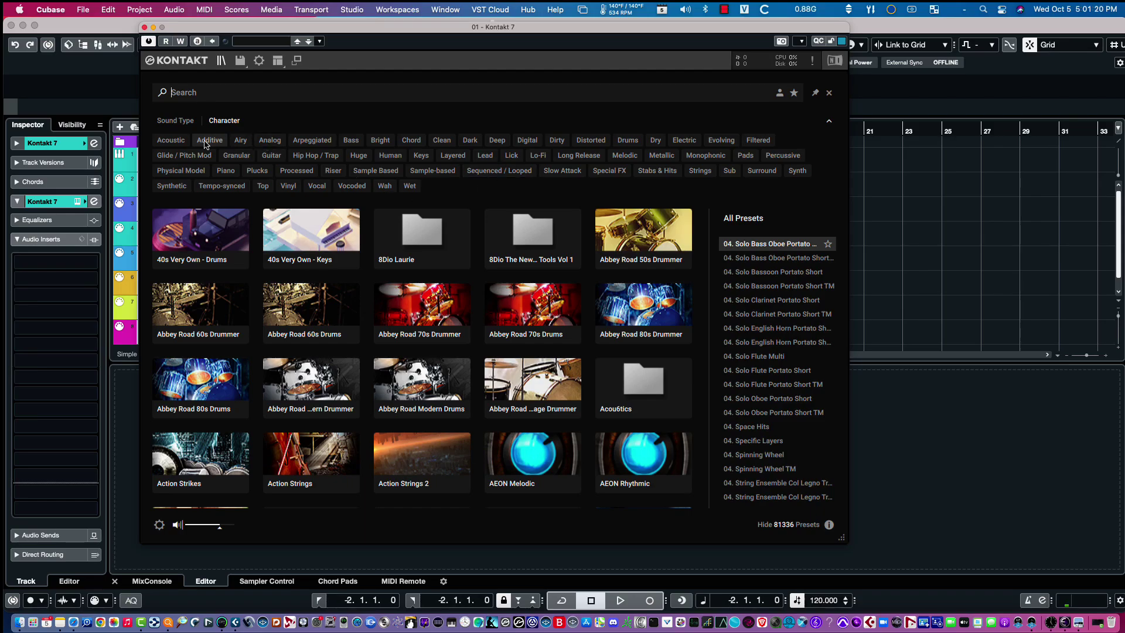
click(183, 122)
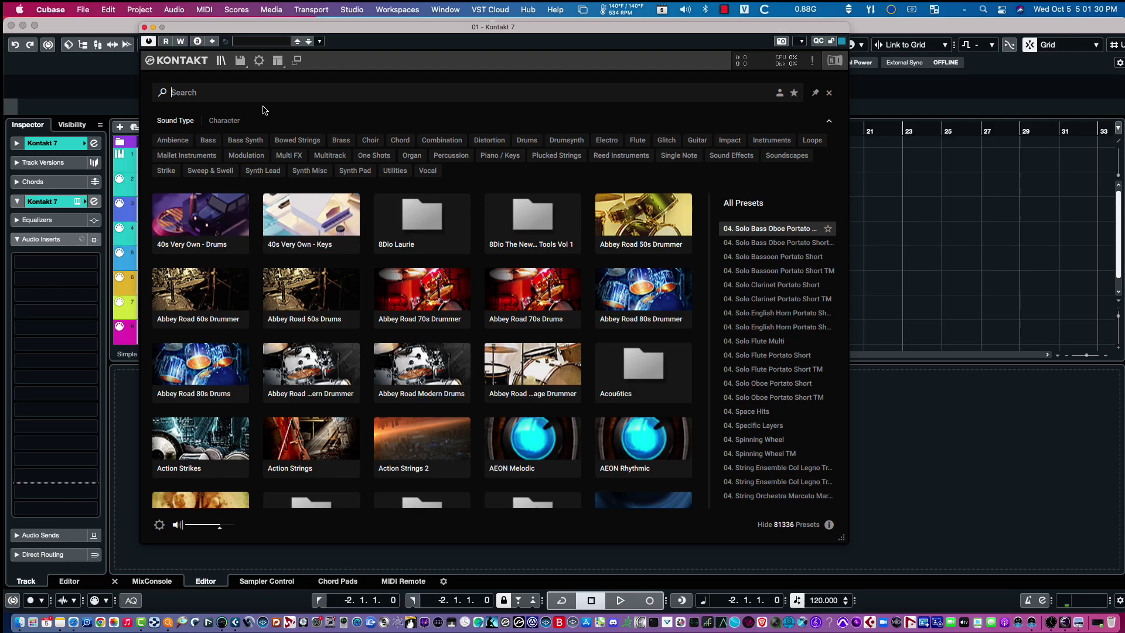
click(170, 142)
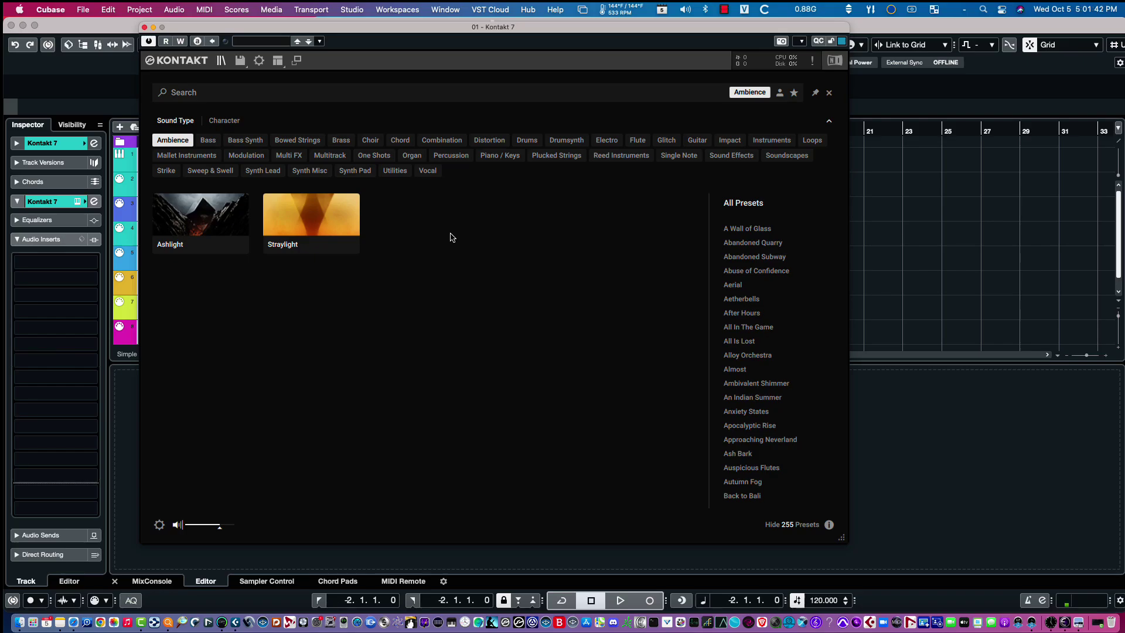
click(167, 140)
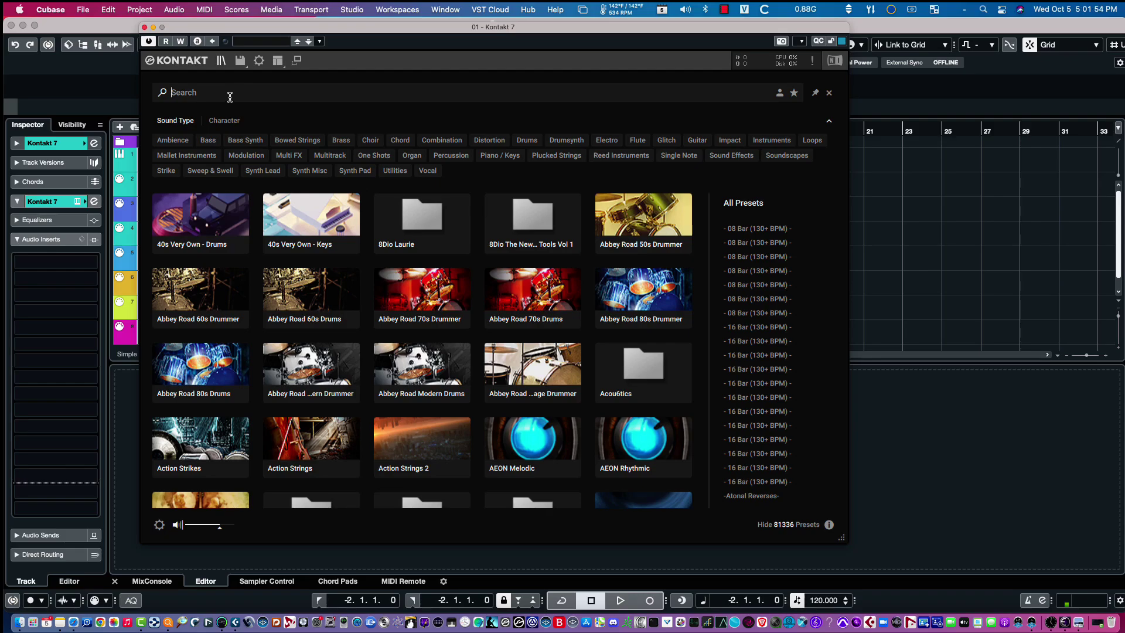
- Search presets for 'ambience', then replace the search with 'ambient' for 1021 results
text(ambience)
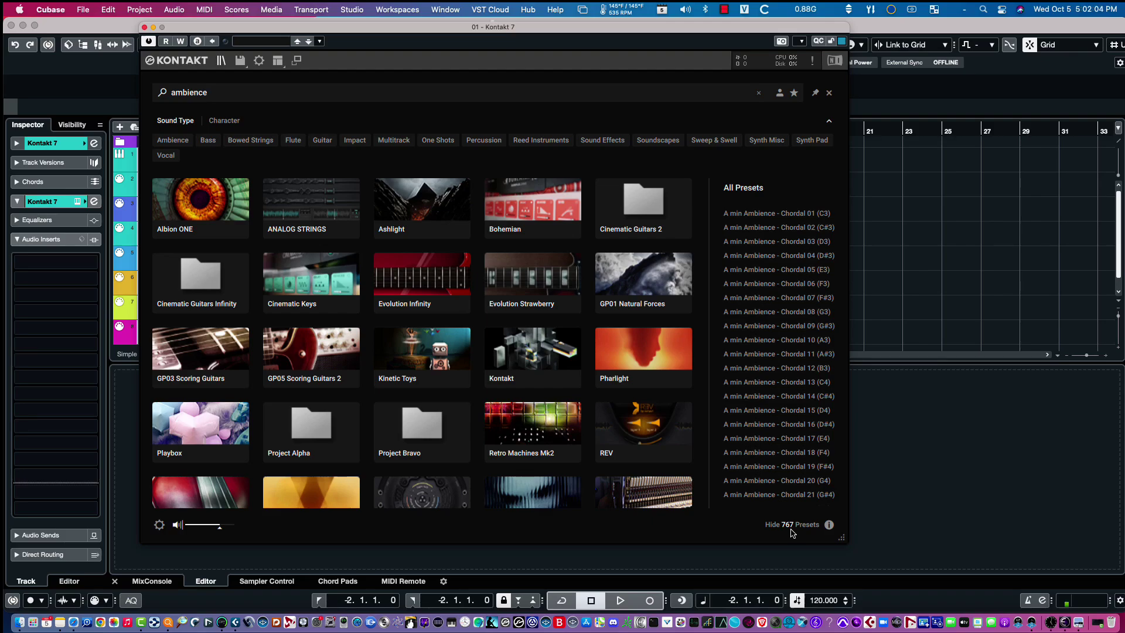
drag(207, 88, 171, 88)
text(ambient)
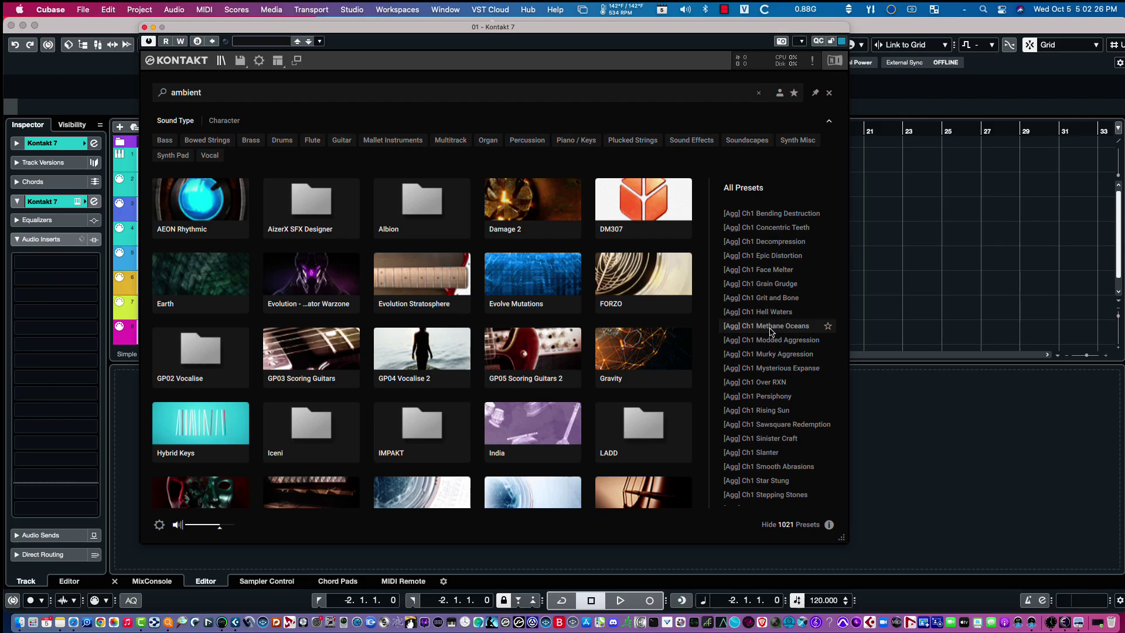
- View the [Agg] Ch1 Methane Oceans preset's properties and load it into the rack
click(770, 332)
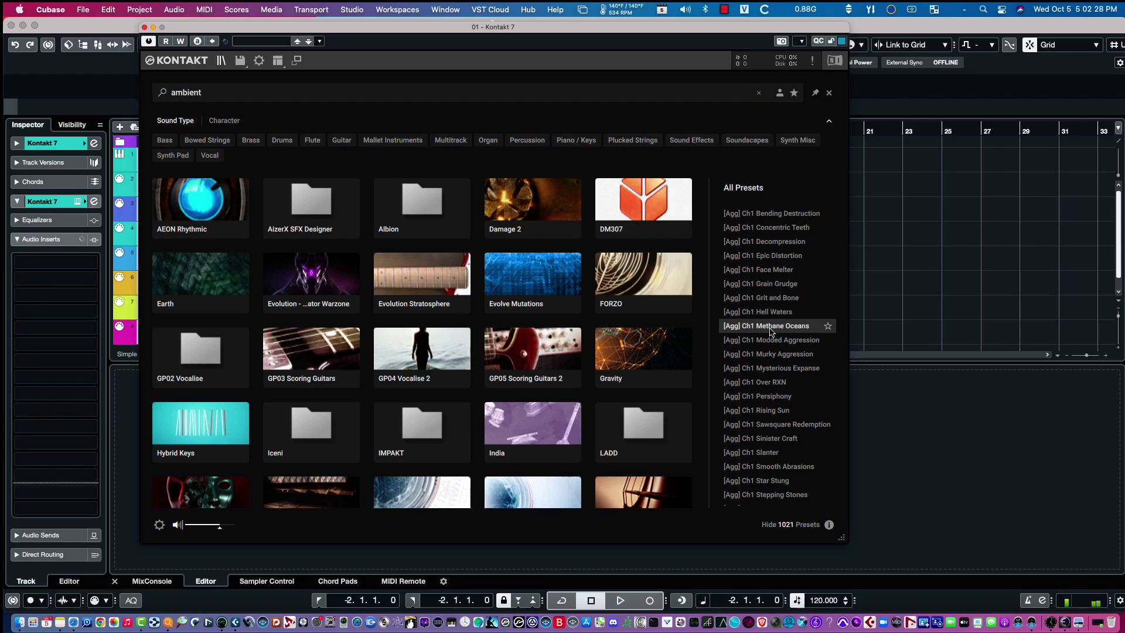
click(828, 525)
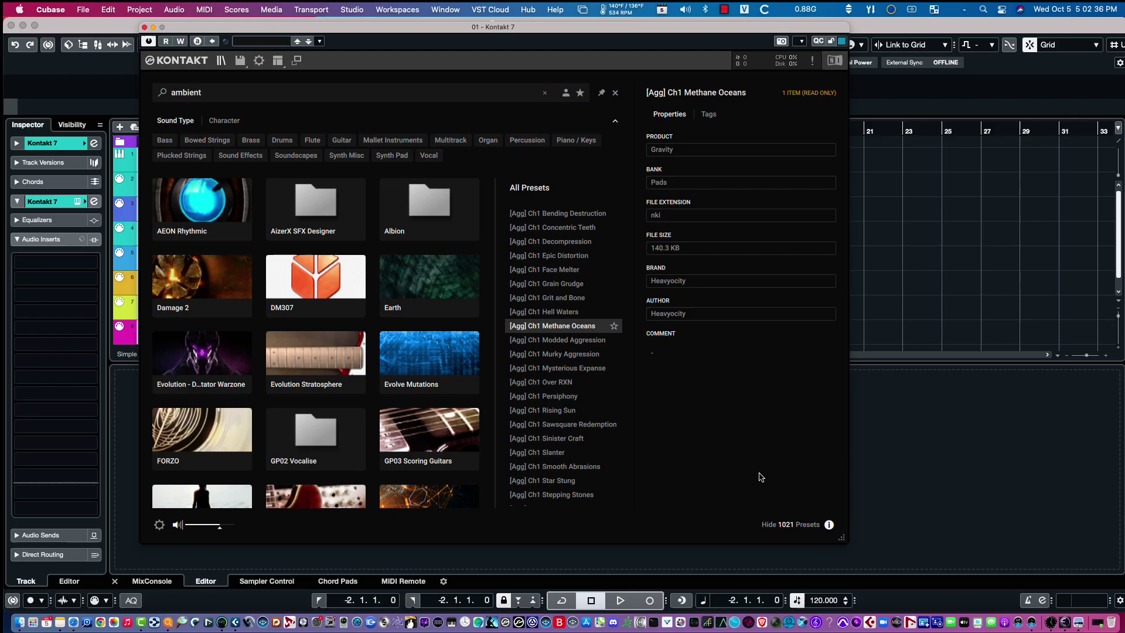
double_click(543, 329)
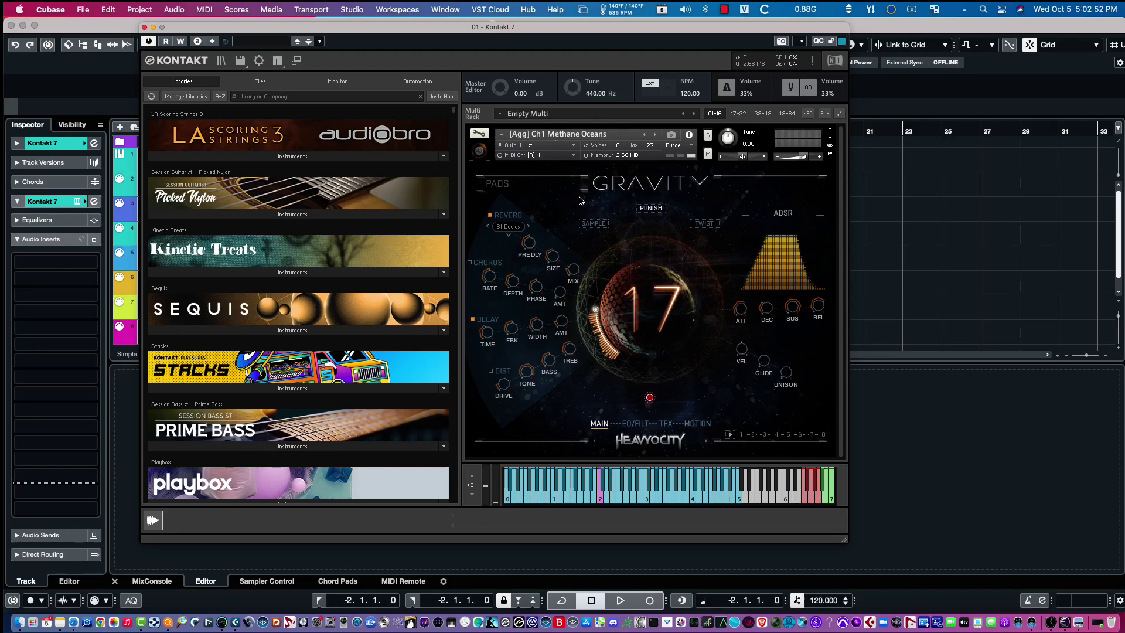
- Close the Gravity instrument without saving, then apply and clear the Ambience filter
click(830, 130)
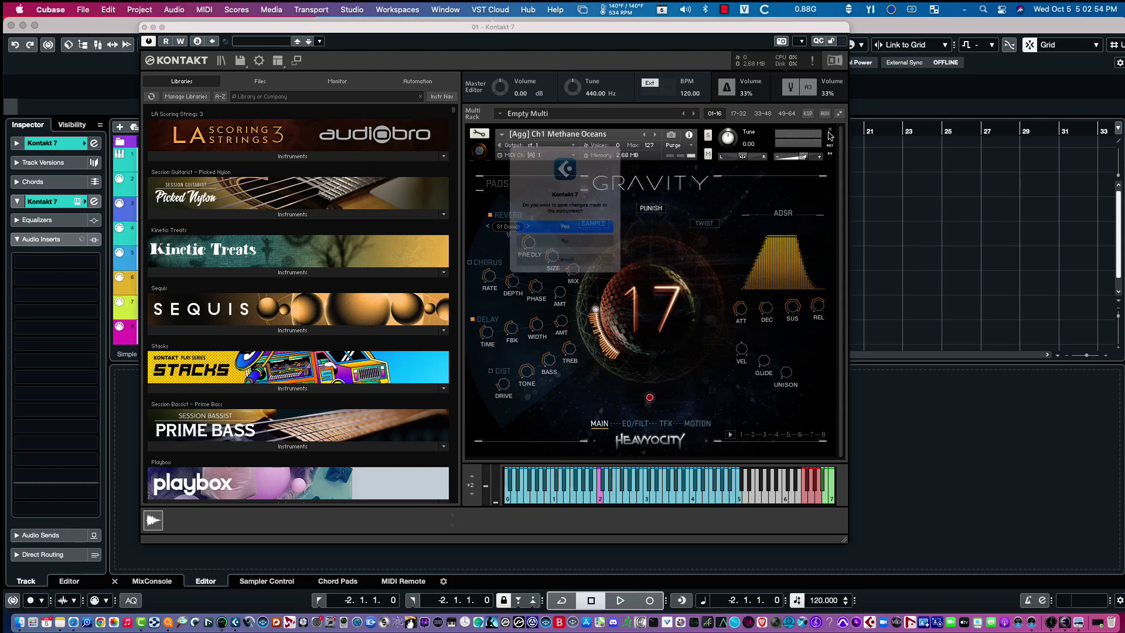
click(589, 253)
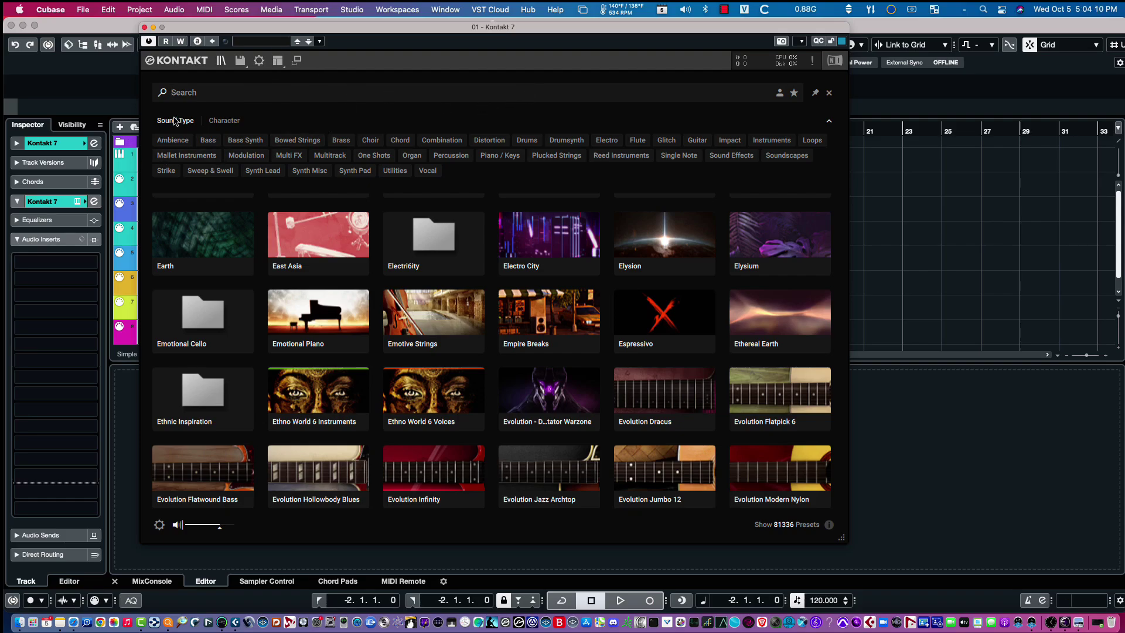
click(183, 141)
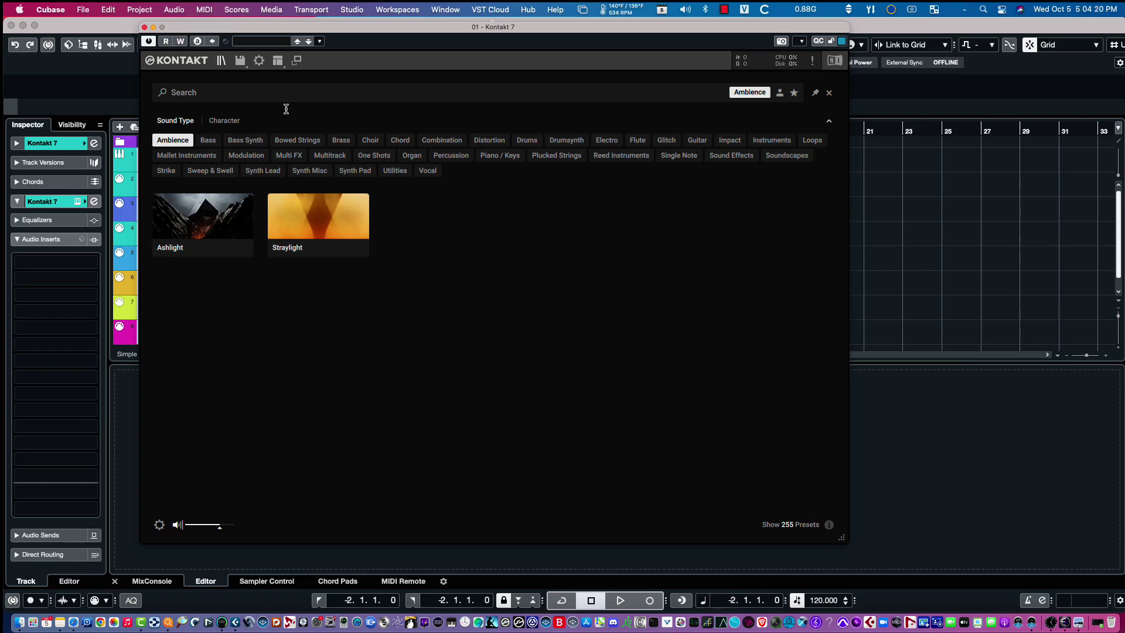
click(740, 94)
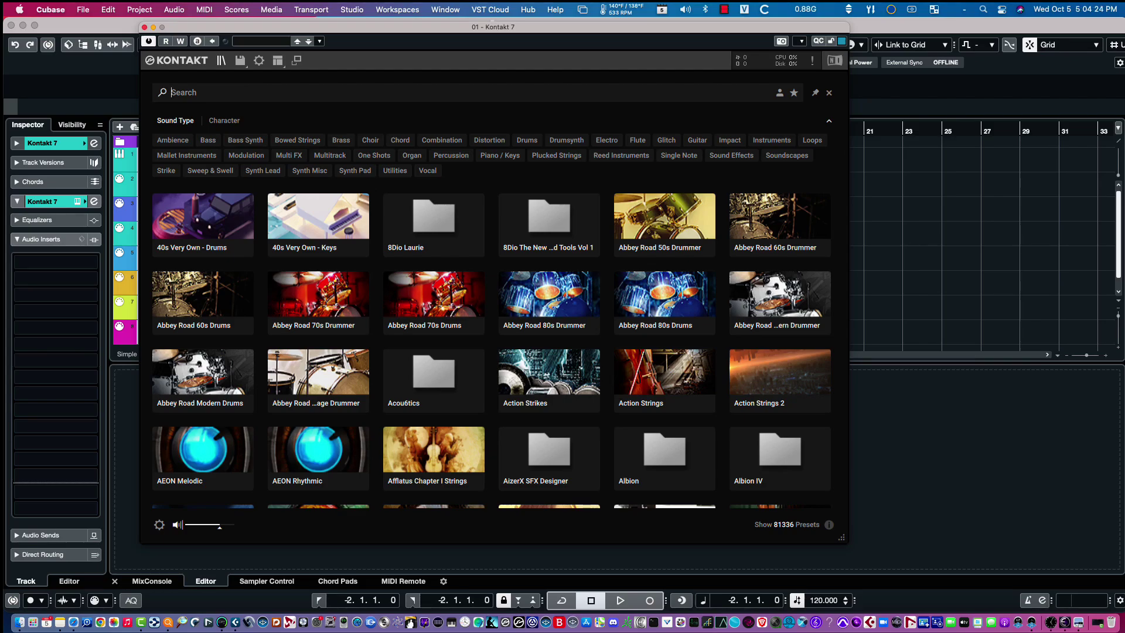
text(amb)
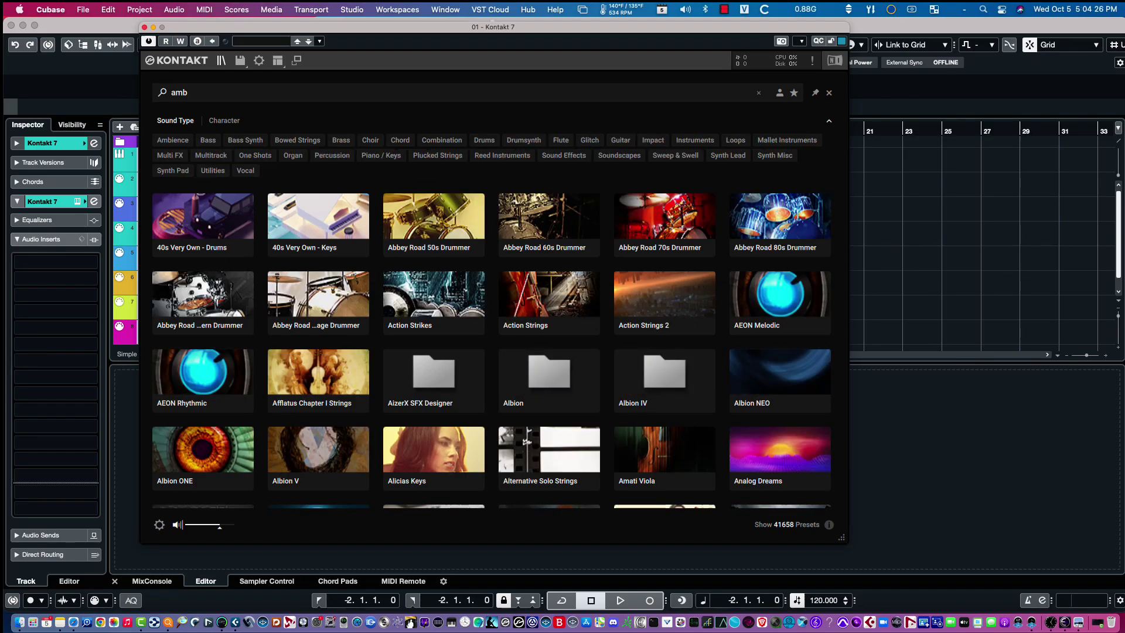
text(ience)
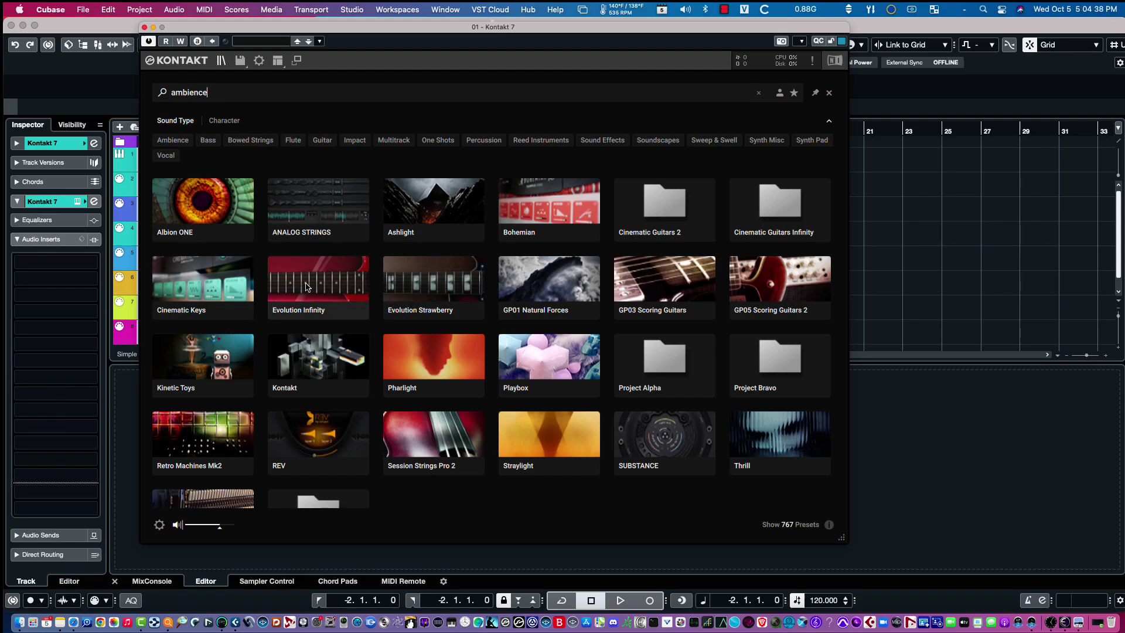
click(220, 121)
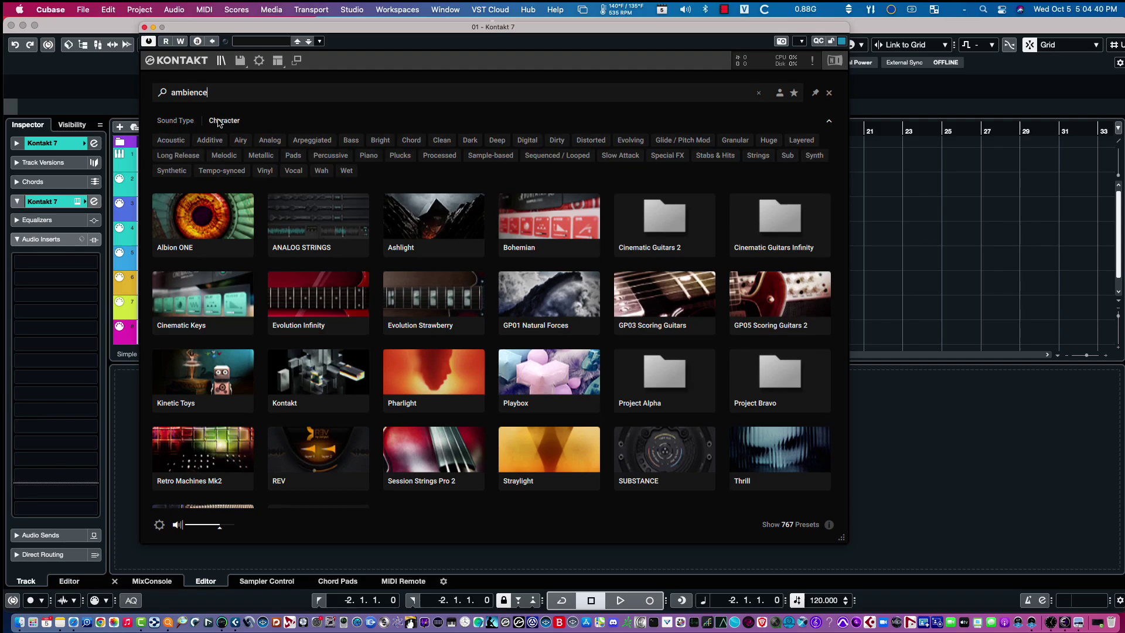
click(175, 120)
click(217, 121)
click(174, 122)
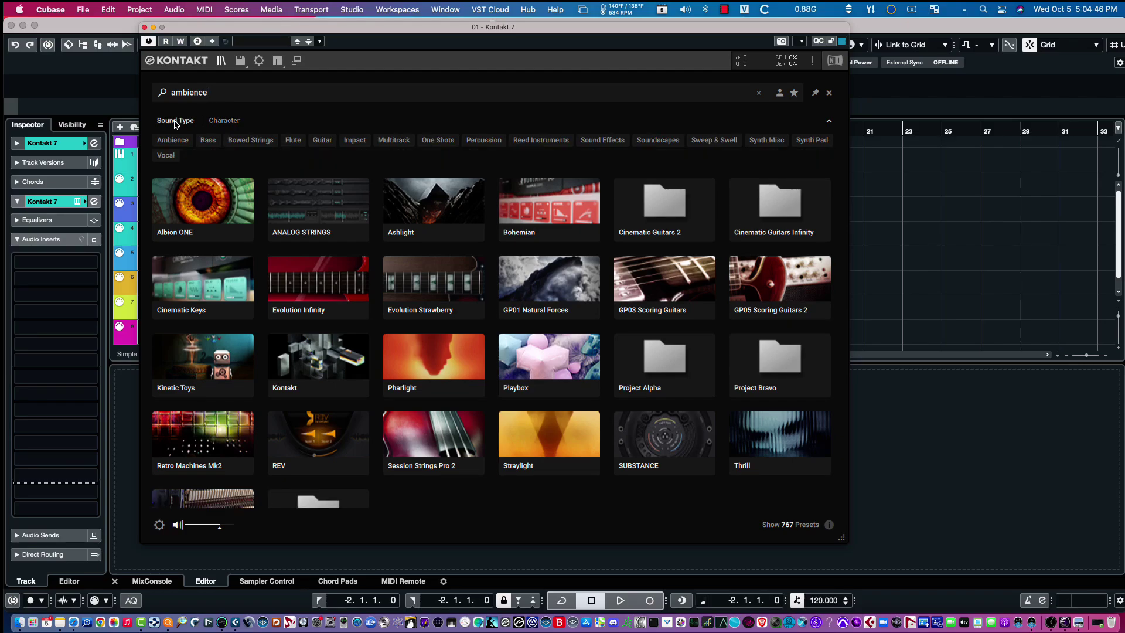
click(302, 99)
key(BackSpace)
key(BackSpace)
key(BackSpace)
key(BackSpace)
key(BackSpace)
key(BackSpace)
key(BackSpace)
key(BackSpace)
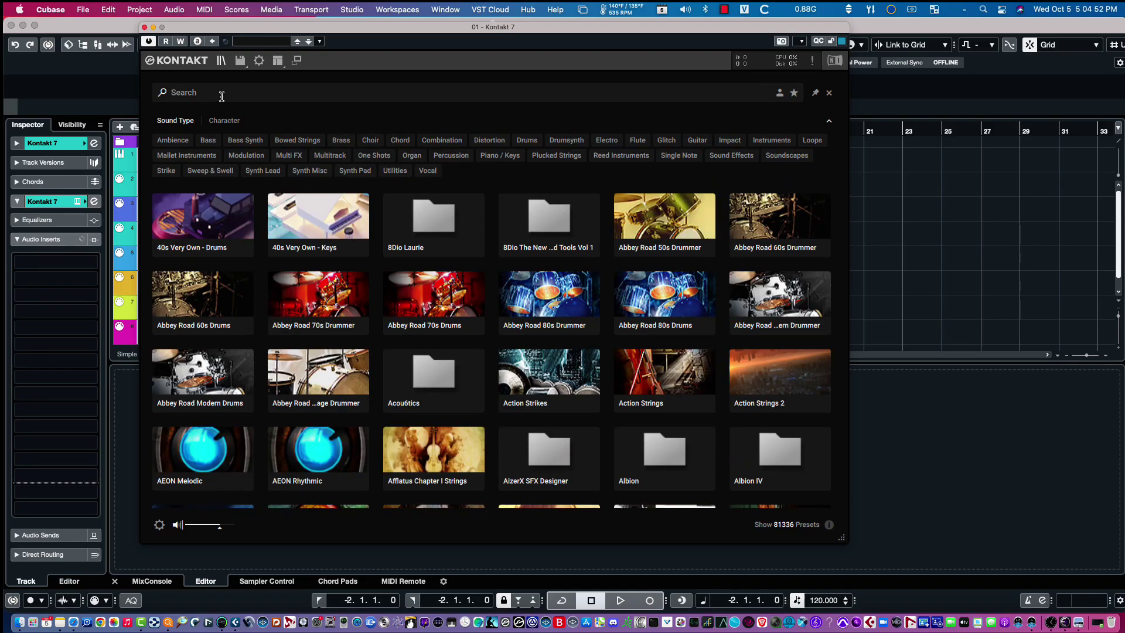
- Search 'spitfire', pick an Albion NEO preset, and view its properties and tags
text(spitfire)
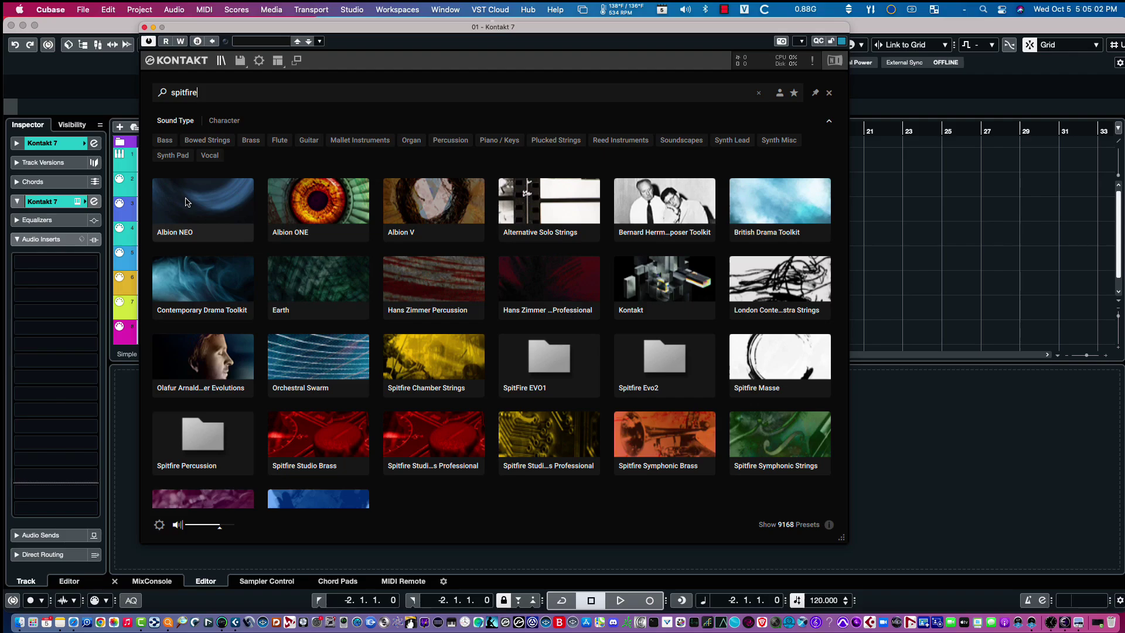
click(187, 203)
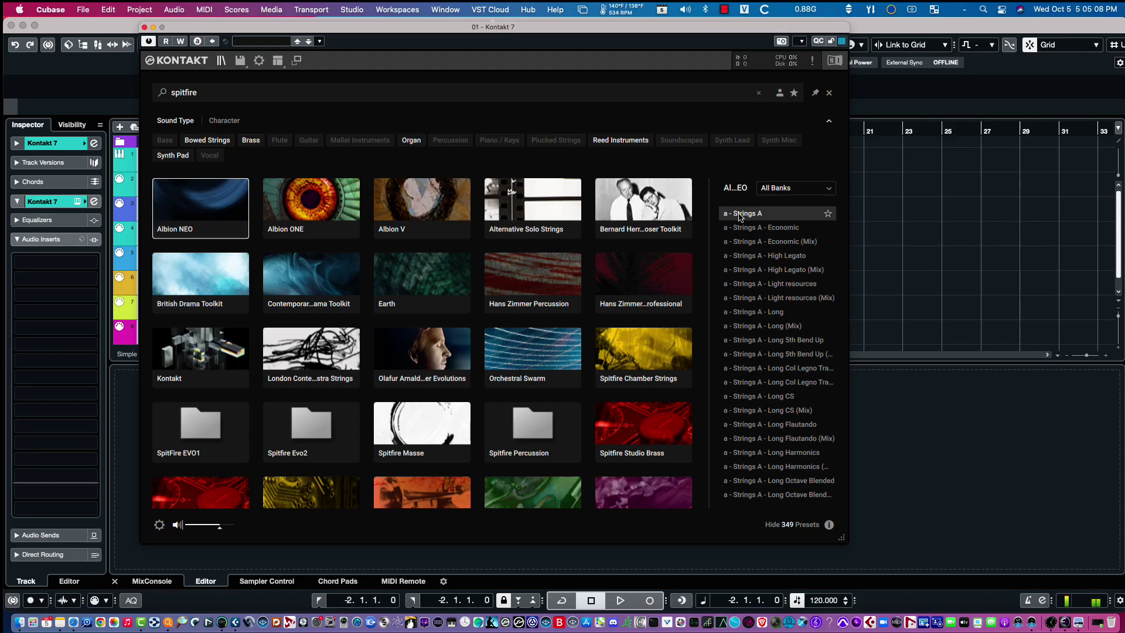
click(829, 525)
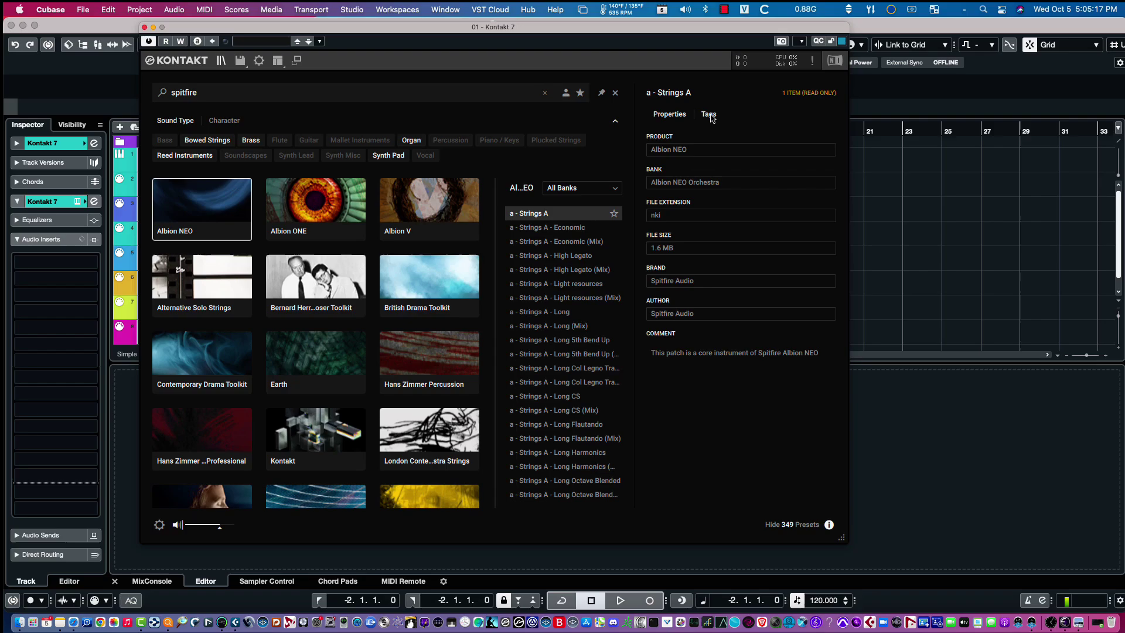
click(710, 114)
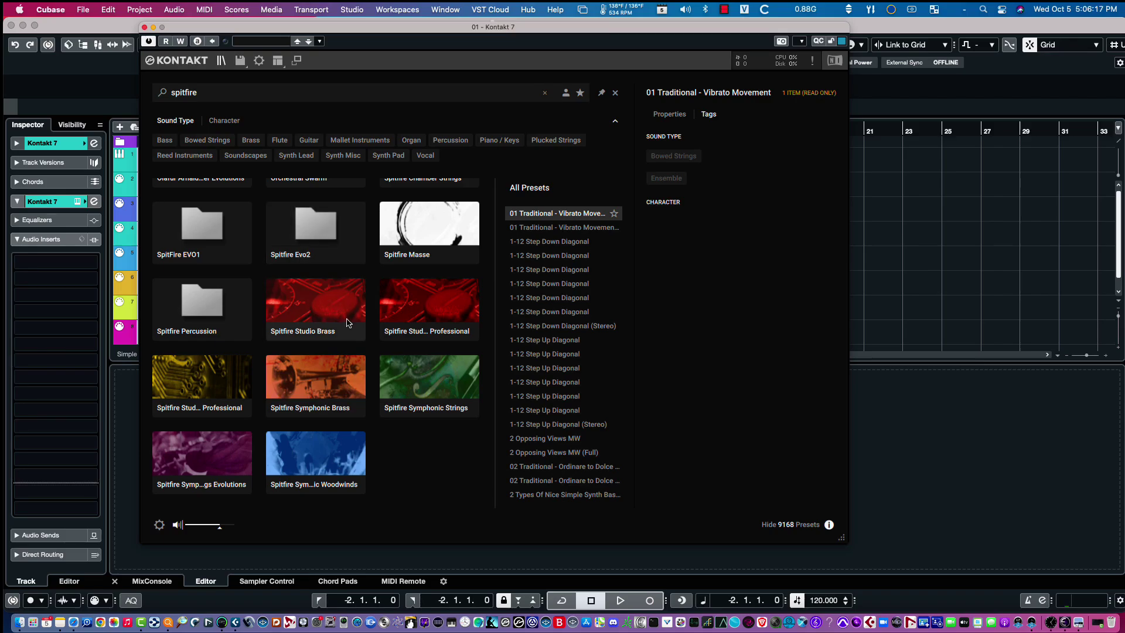
- Show Spitfire Symphonic Brass presets and check the a - Horn Solo preset's properties and tags
click(302, 372)
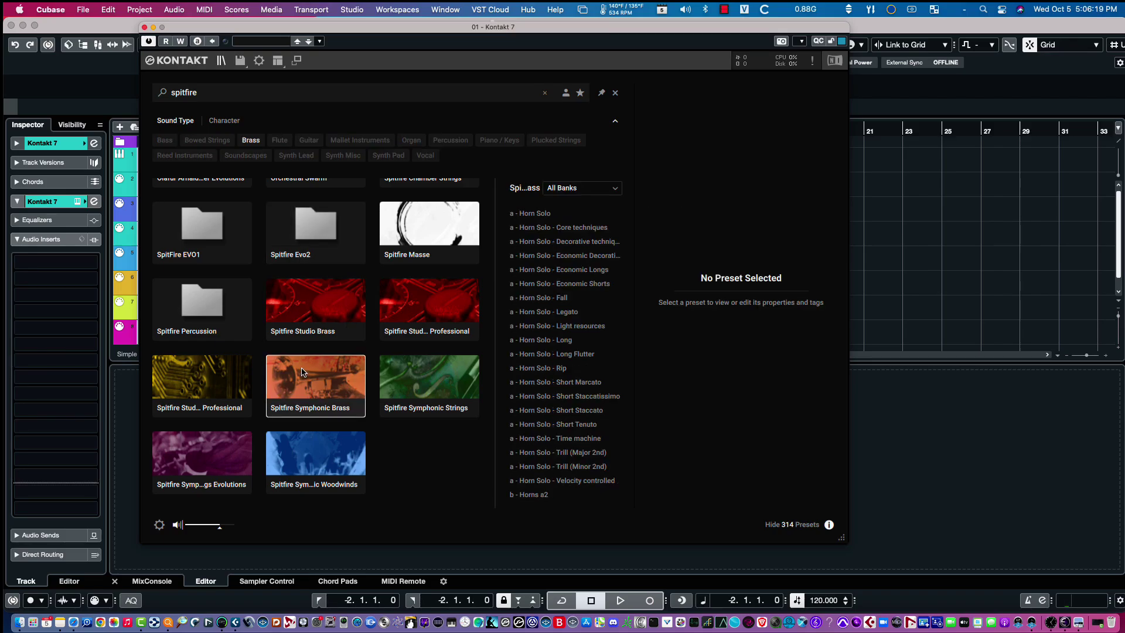
click(549, 218)
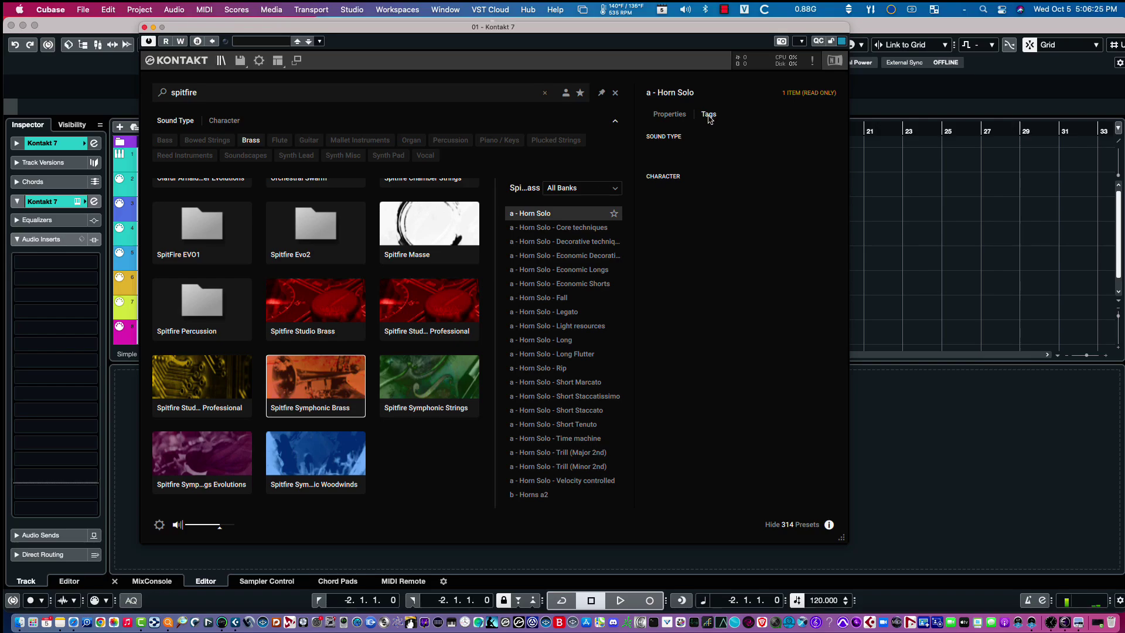
click(662, 117)
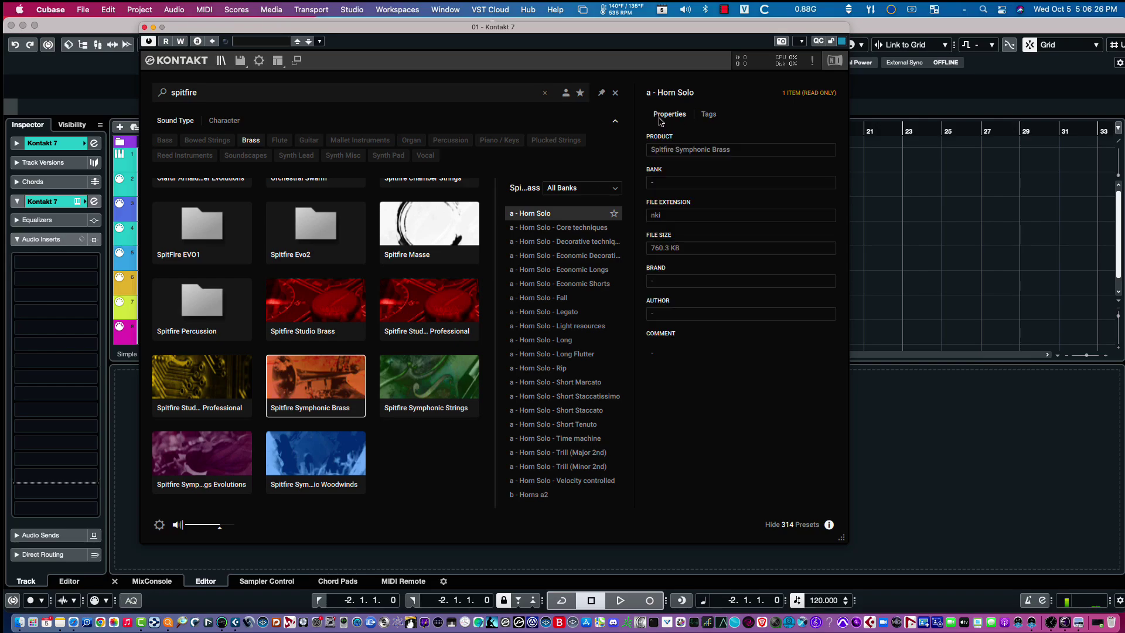
click(710, 116)
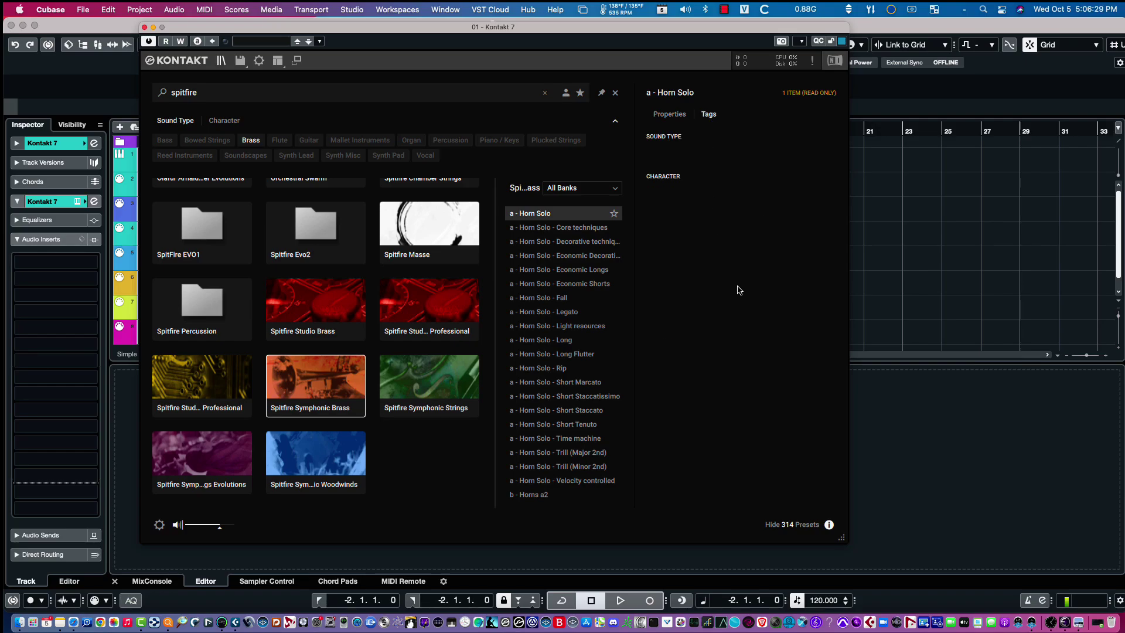
- Check the Long, Short Marcato, Time machine and Trill Horn Solo presets, then open Symphonic Strings
click(545, 341)
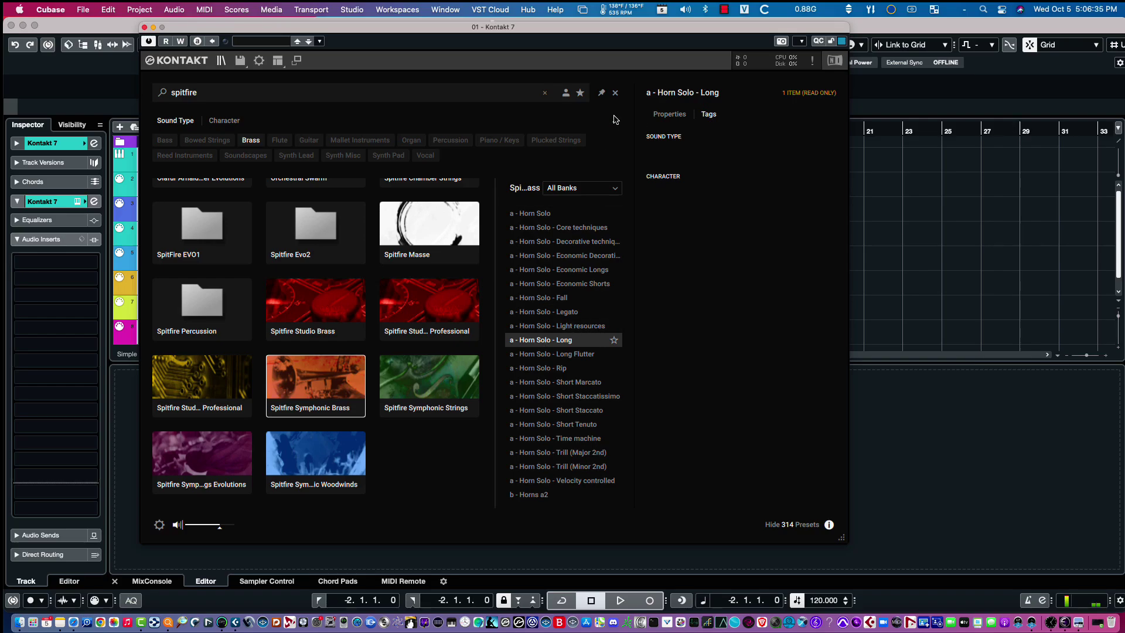
click(554, 389)
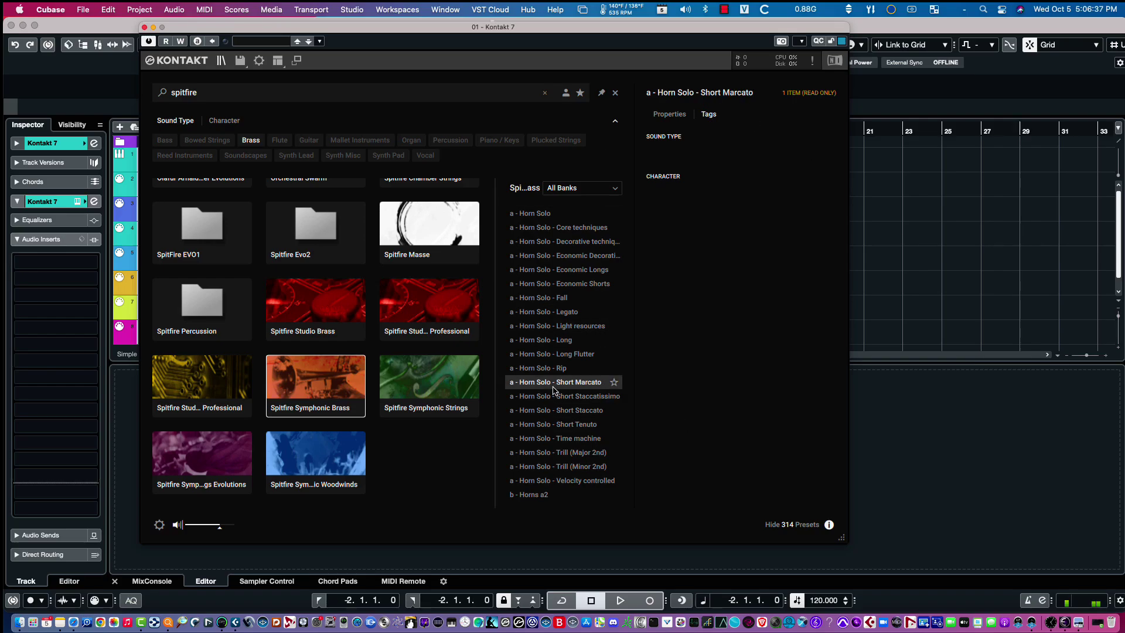
click(572, 440)
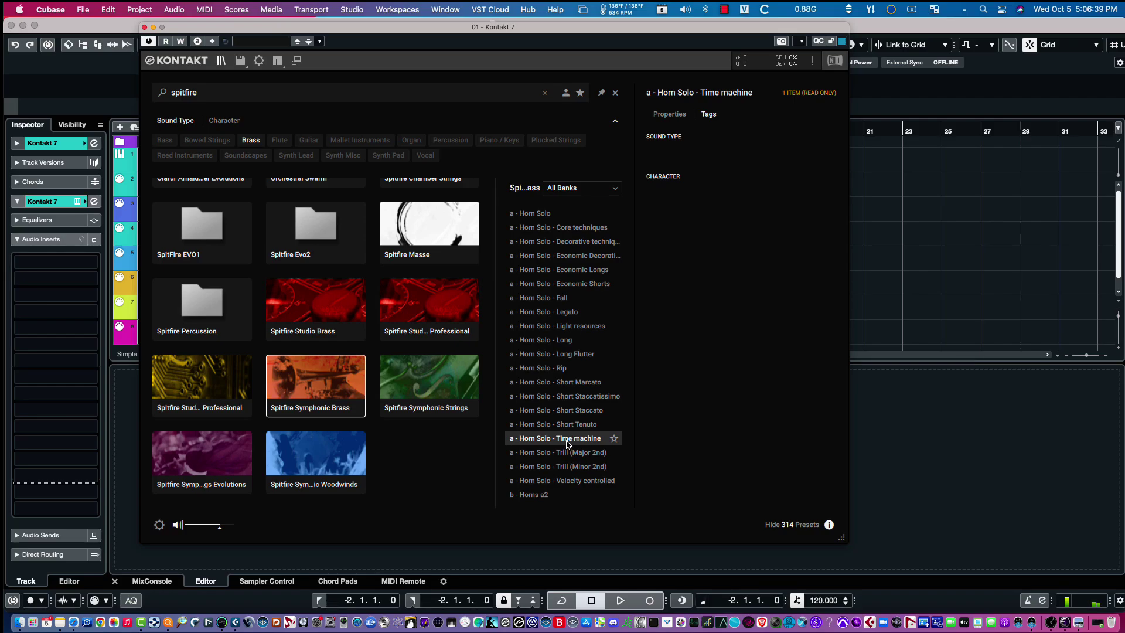
click(560, 456)
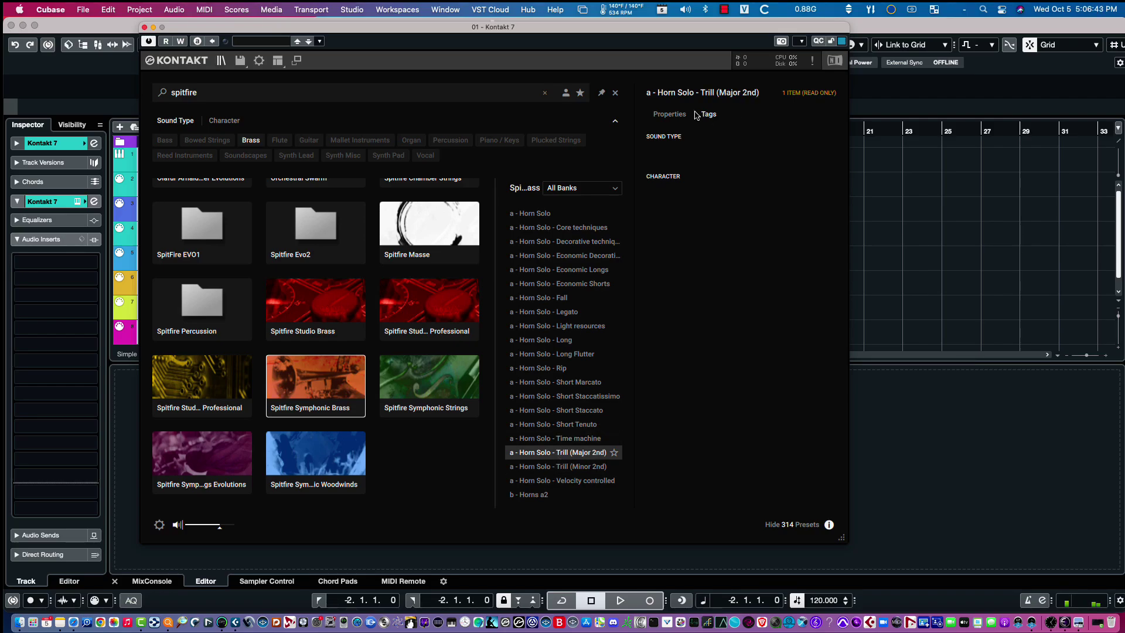
click(666, 115)
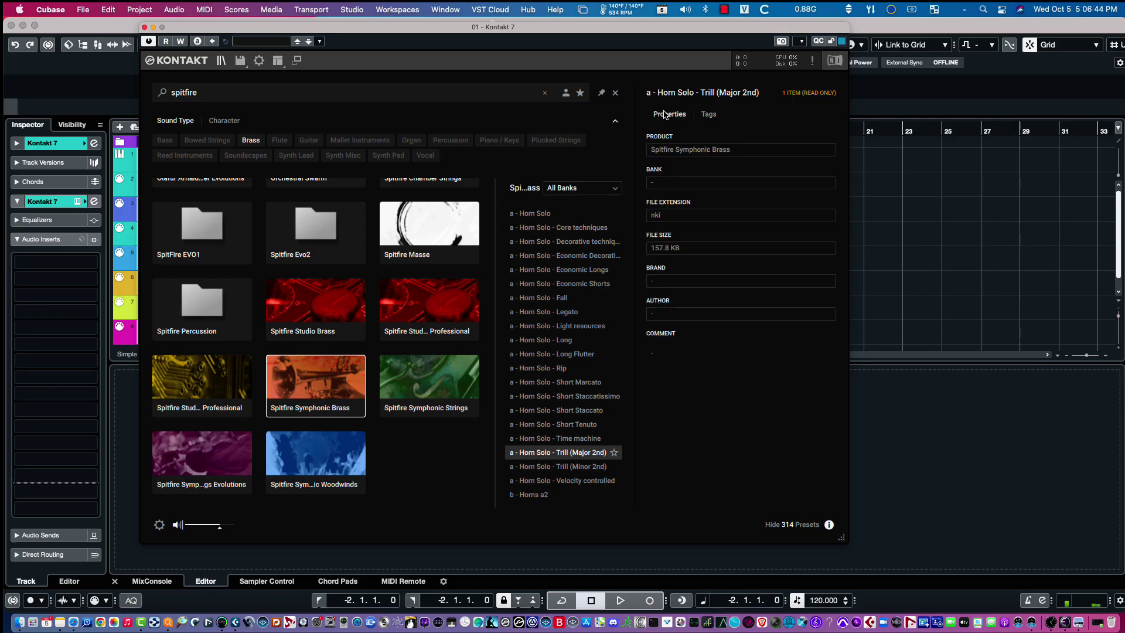
click(709, 115)
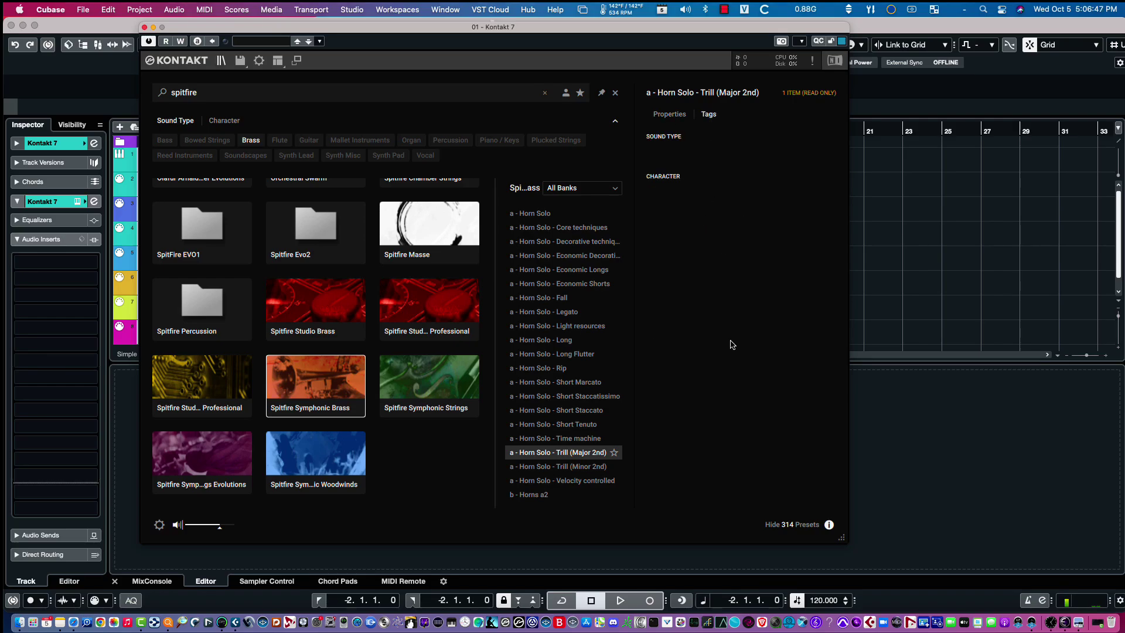
click(421, 381)
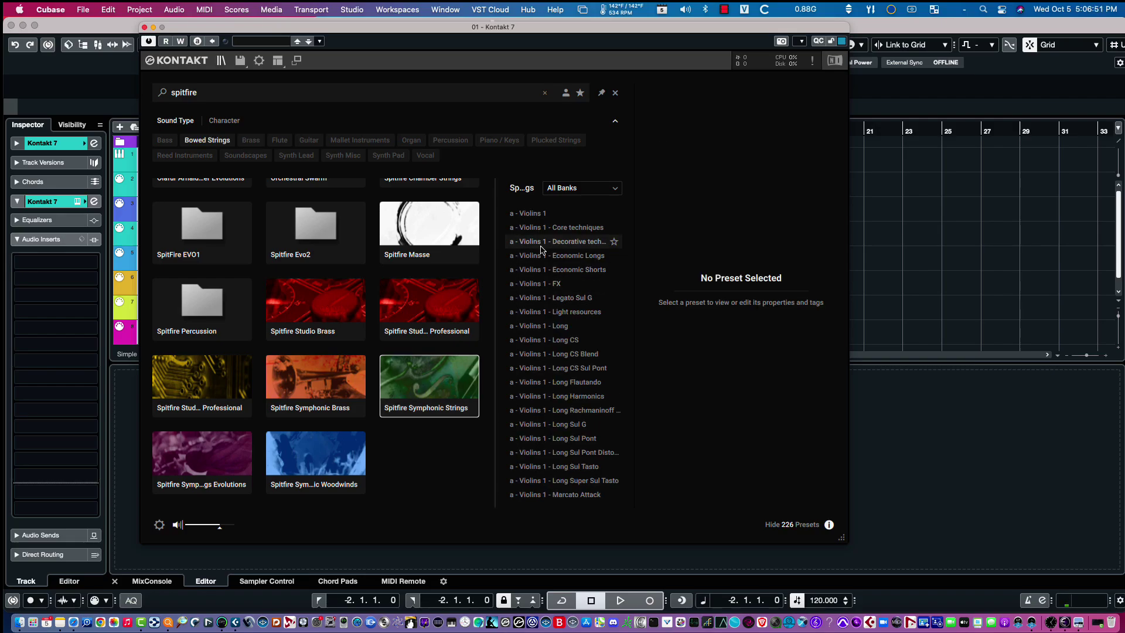
- Inspect the tags and details of Violins 1 Core techniques and Celli Economic Shorts
click(550, 231)
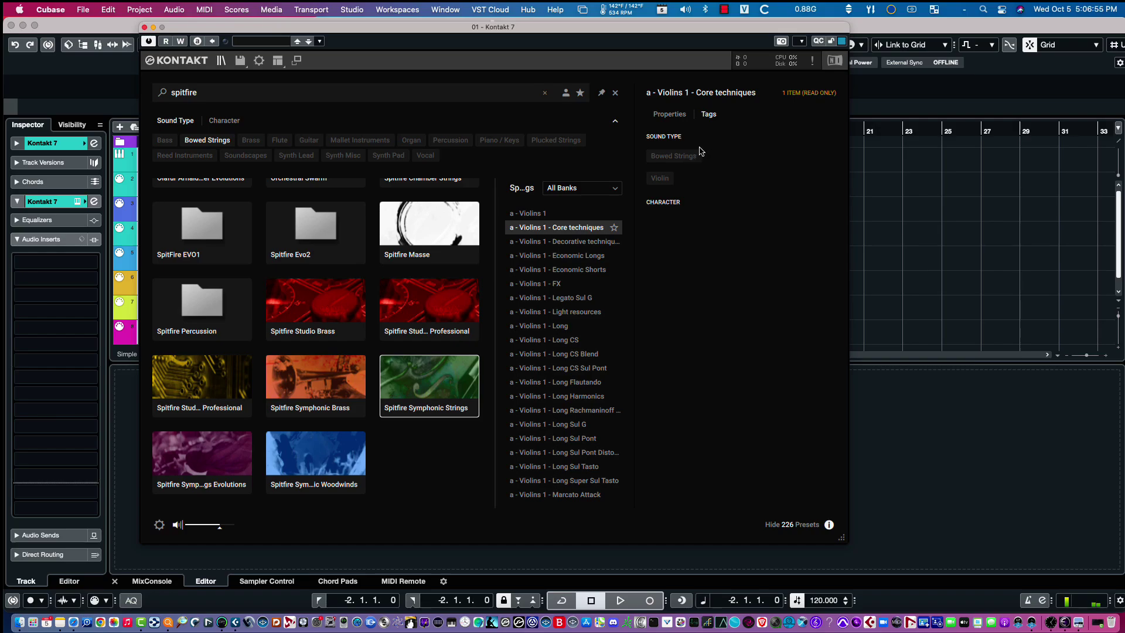
click(665, 118)
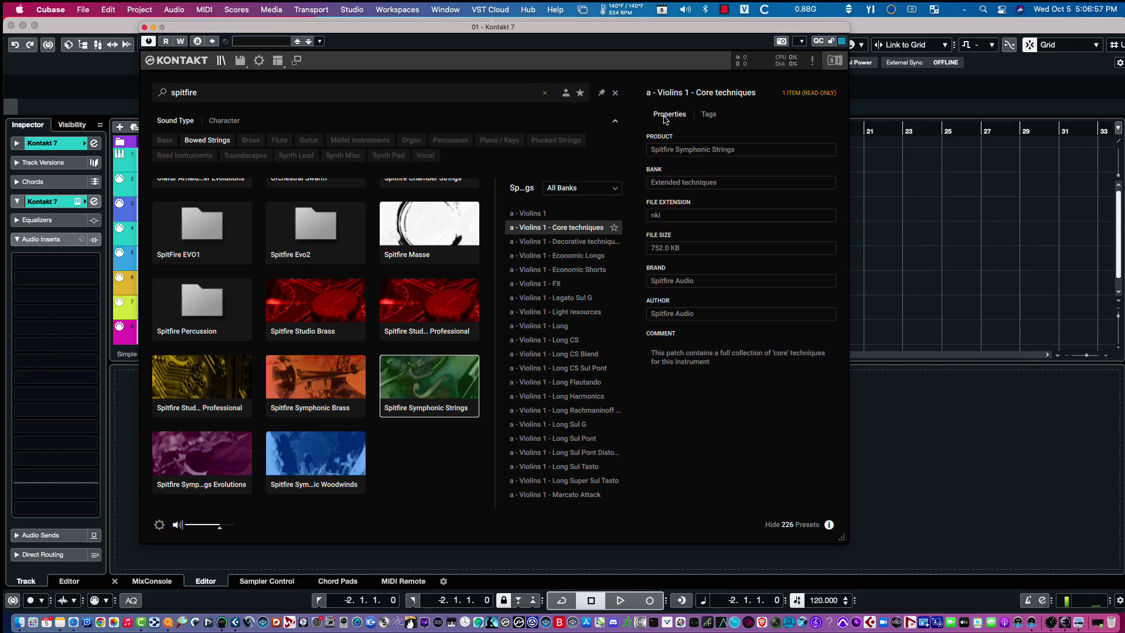
click(706, 116)
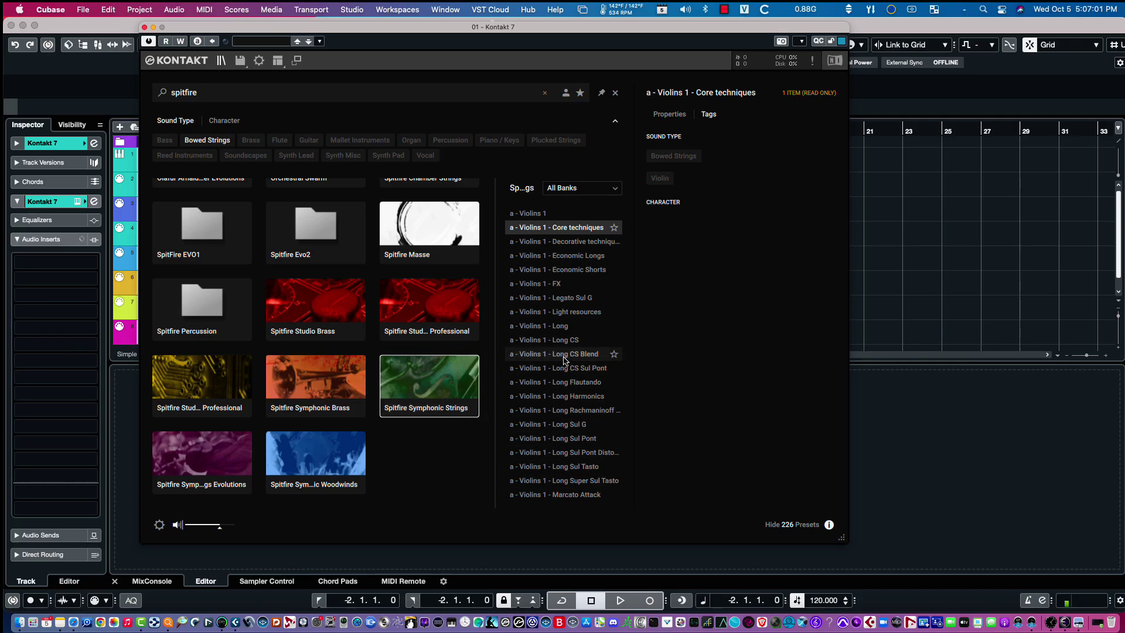
scroll(564, 360, down, 10)
scroll(564, 358, down, 15)
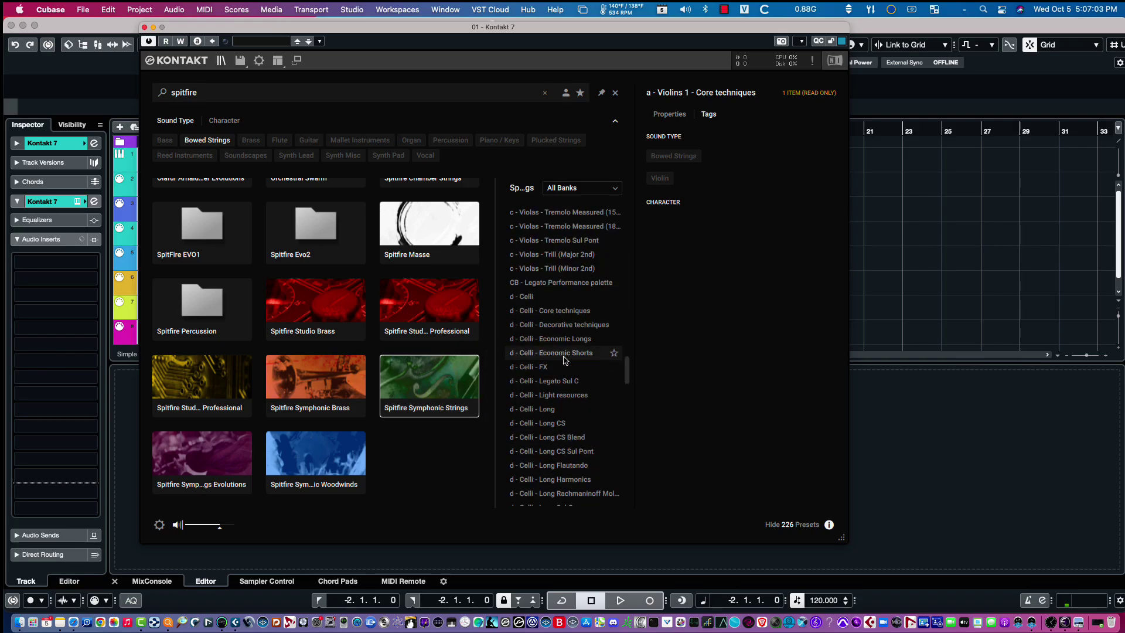
click(565, 355)
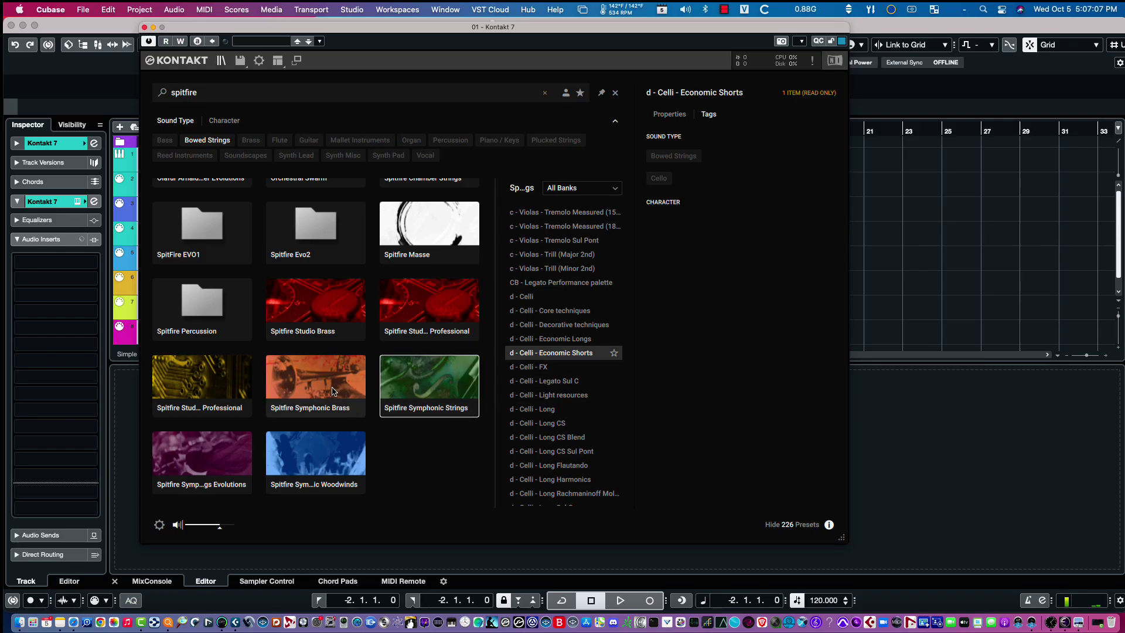
- Check an Evolutions Traditional preset's tags, then list Spitfire Symphonic Woodwinds presets
click(193, 456)
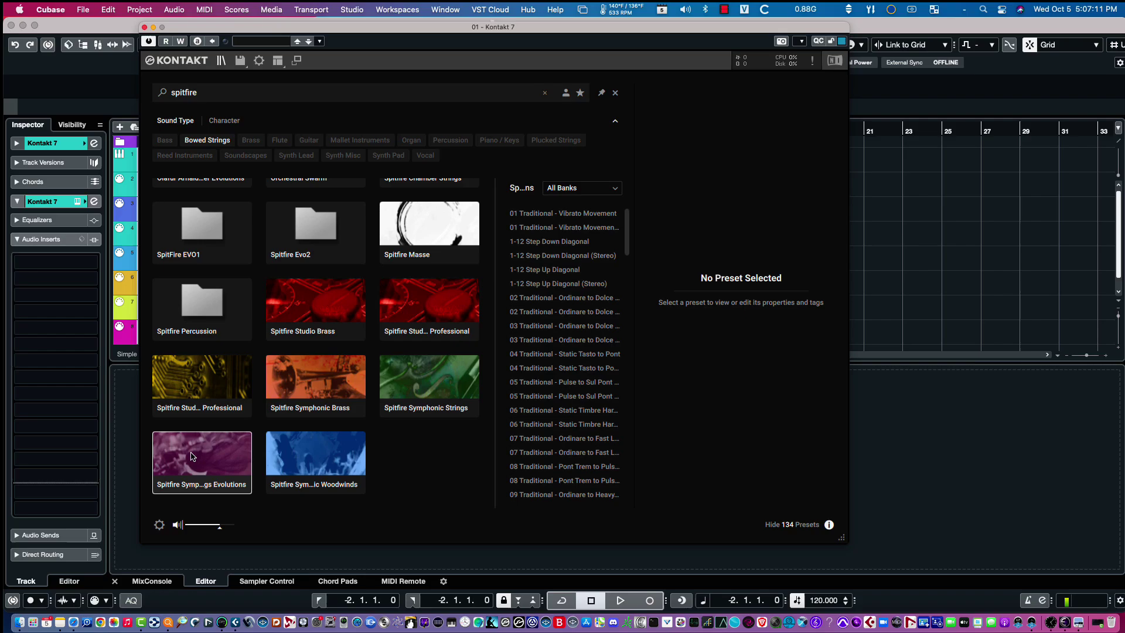
click(569, 302)
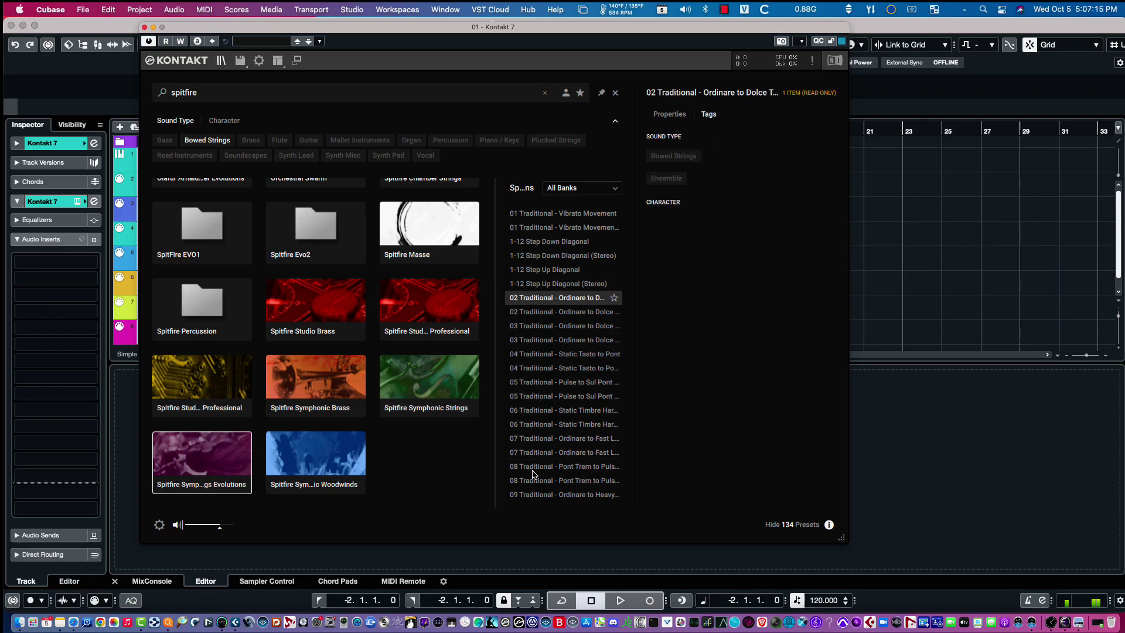
click(338, 457)
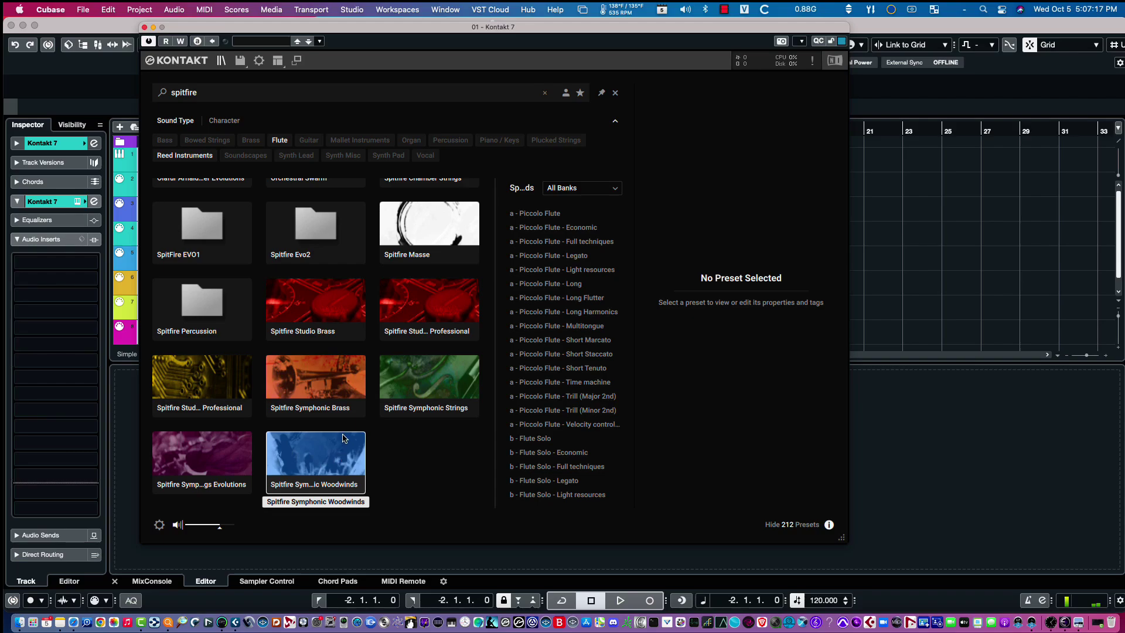
- Compare Piccolo Flute Economic's tags with a Spitfire Evo2 Step Down Diagonal preset
click(587, 229)
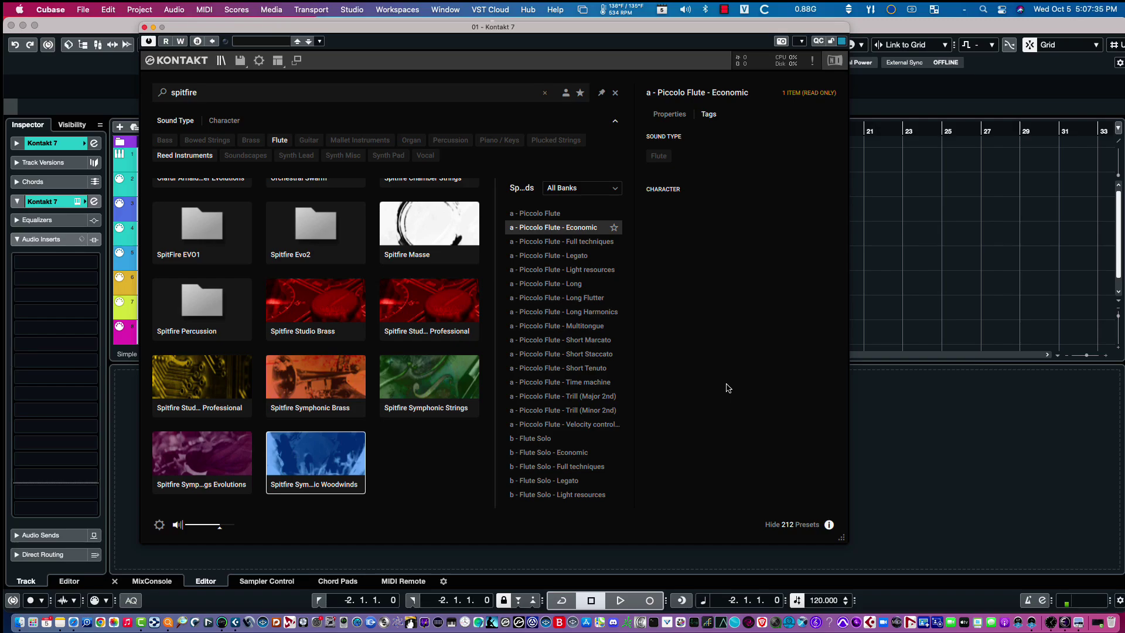
click(318, 234)
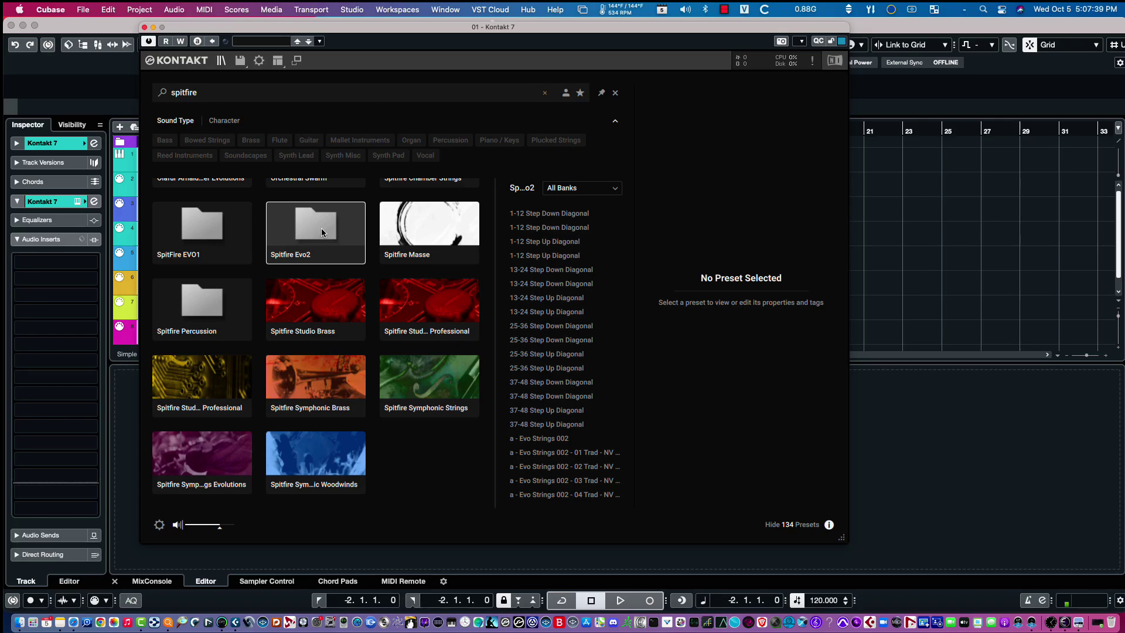
click(538, 228)
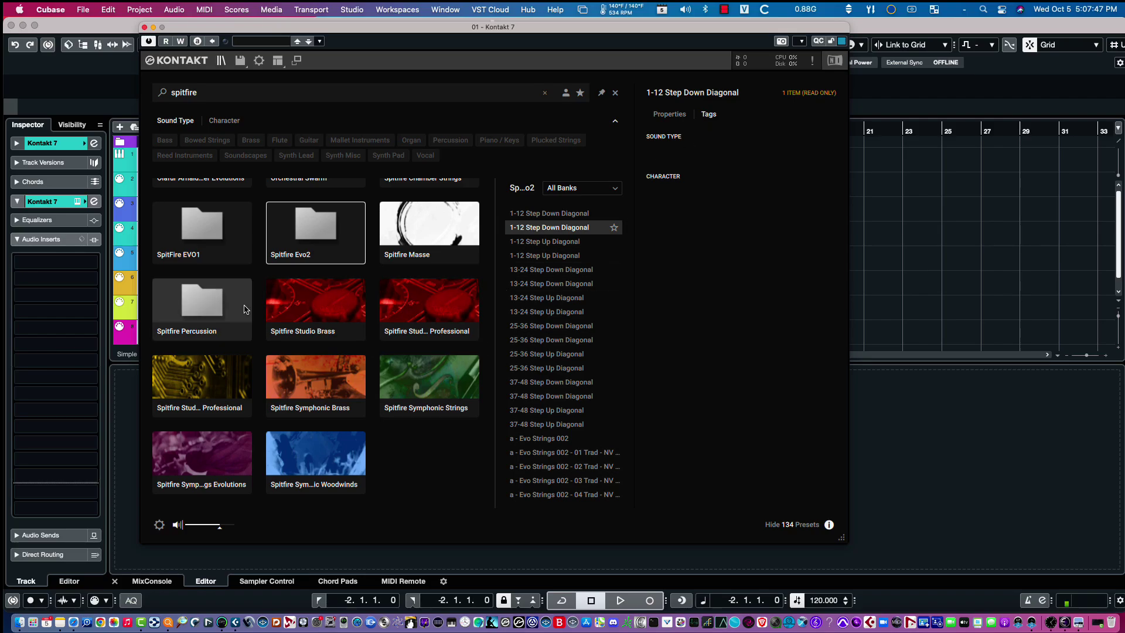
- Inspect SpitFire EVO1's 1-12 Step Down Diagonal details and empty tags, then show Character filters
click(199, 236)
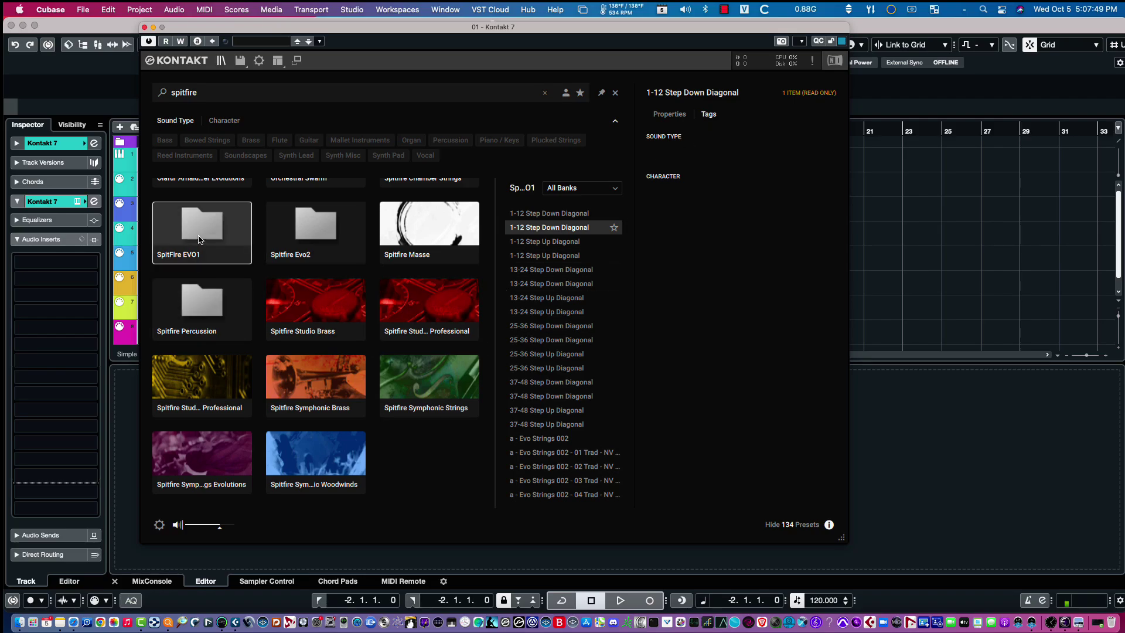
click(564, 216)
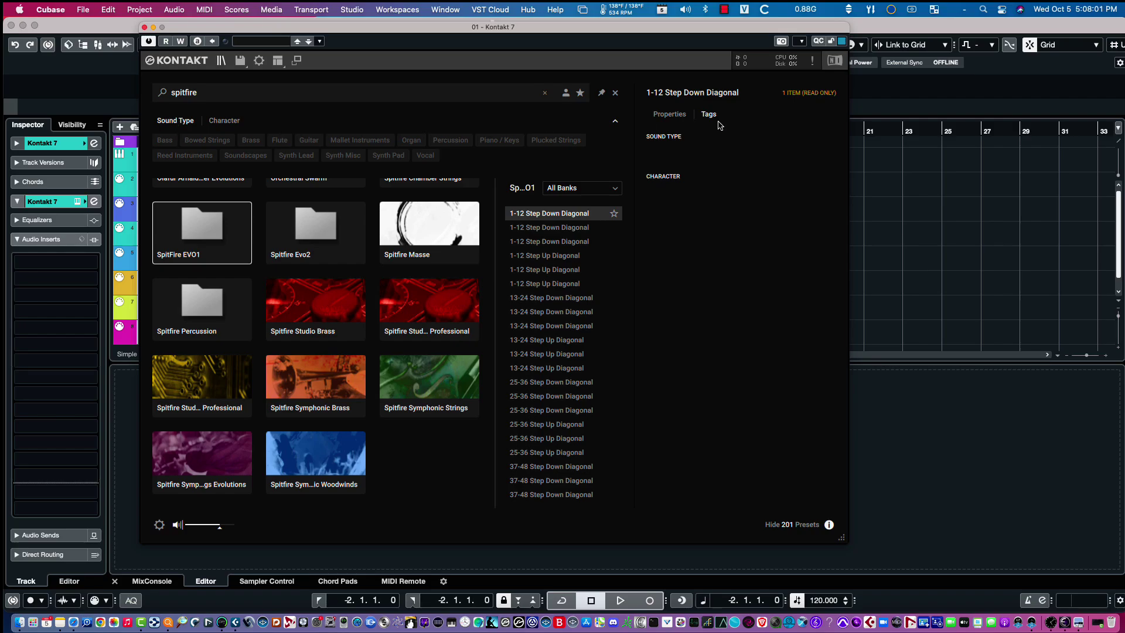
click(661, 115)
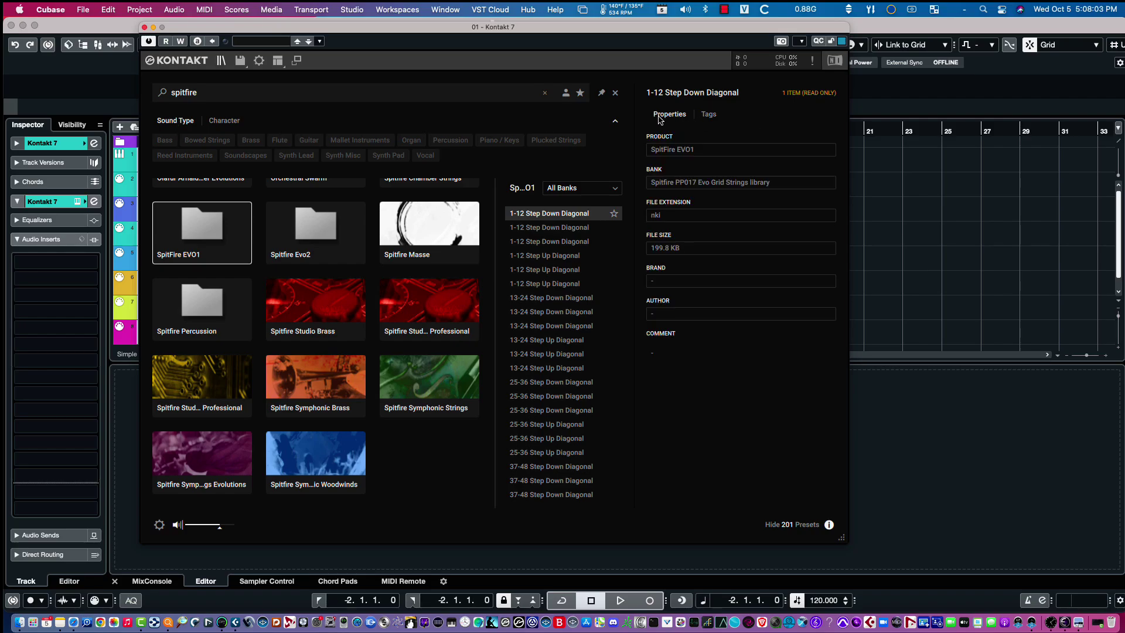
click(709, 115)
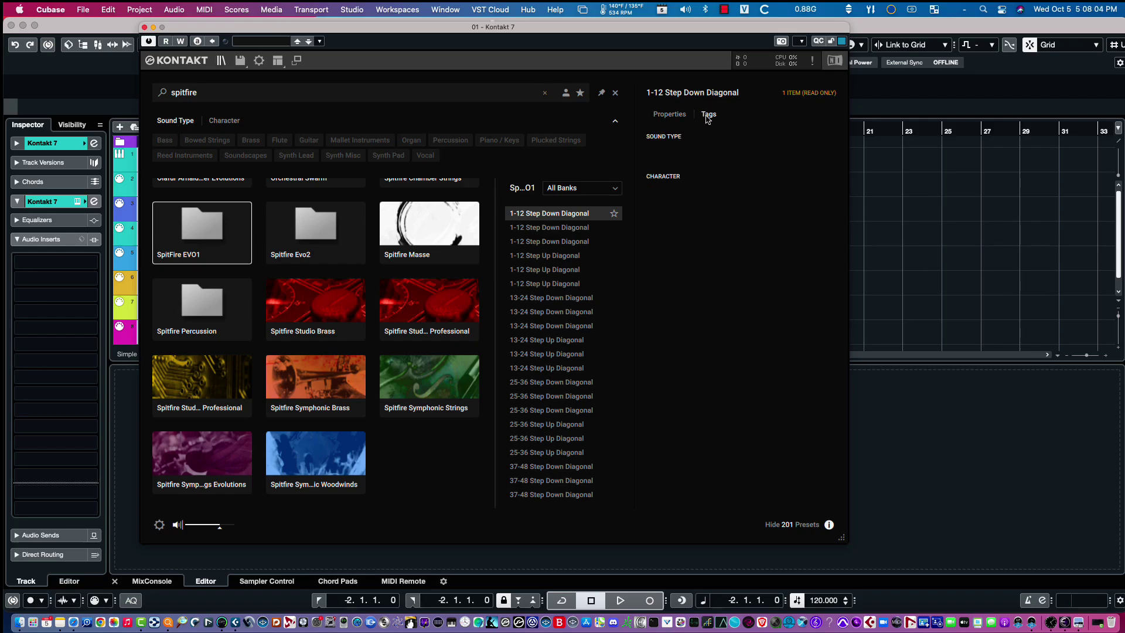
click(228, 125)
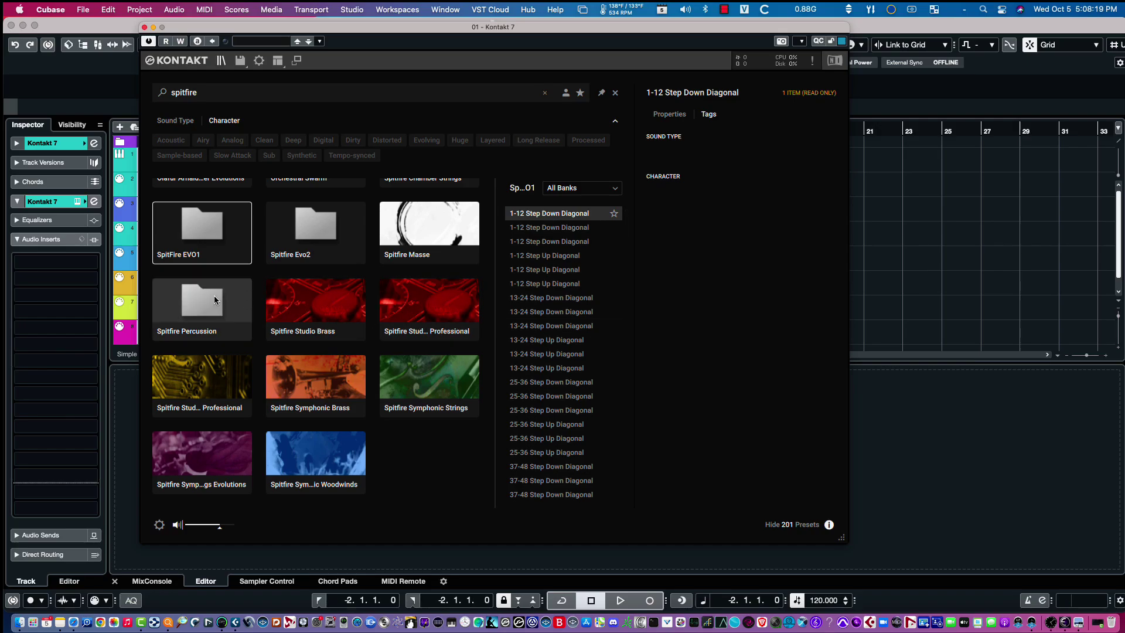
click(198, 300)
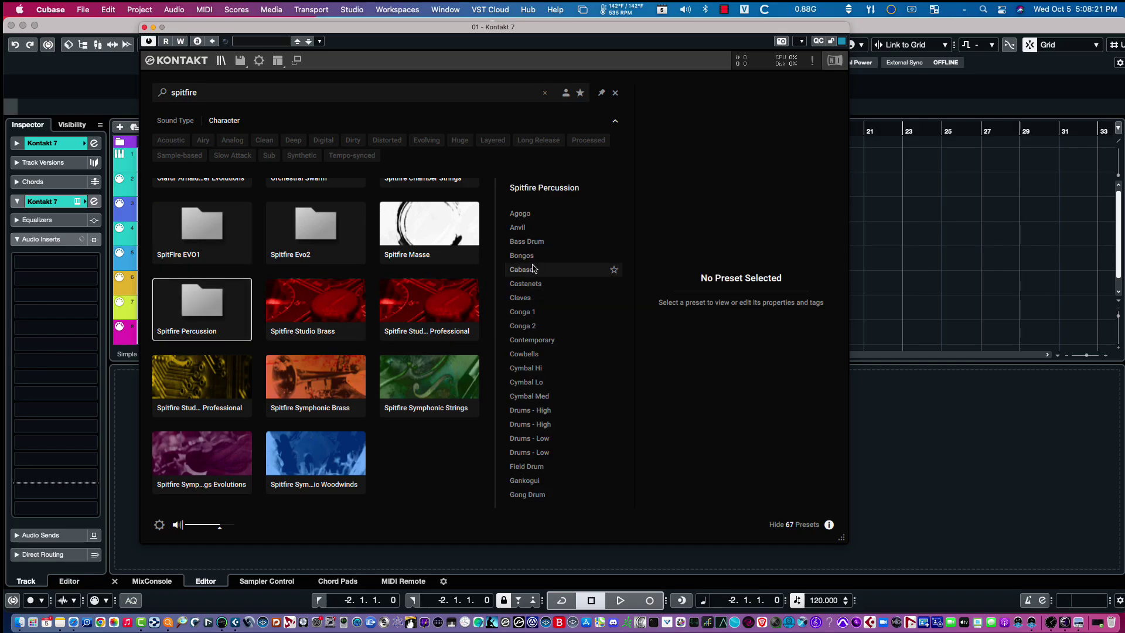
click(527, 234)
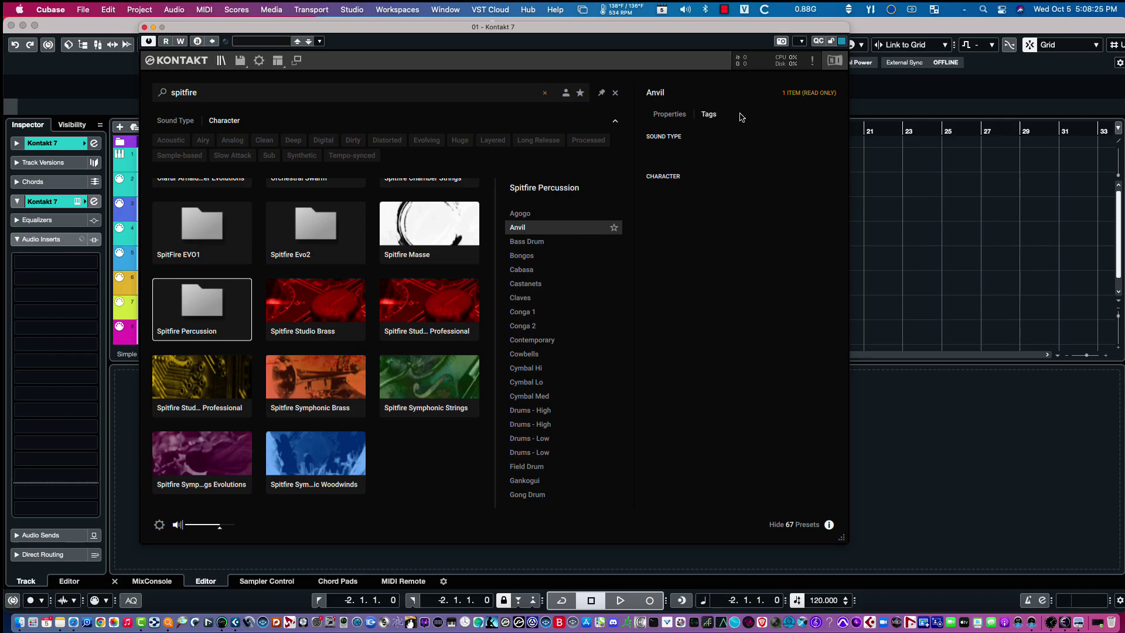
click(685, 115)
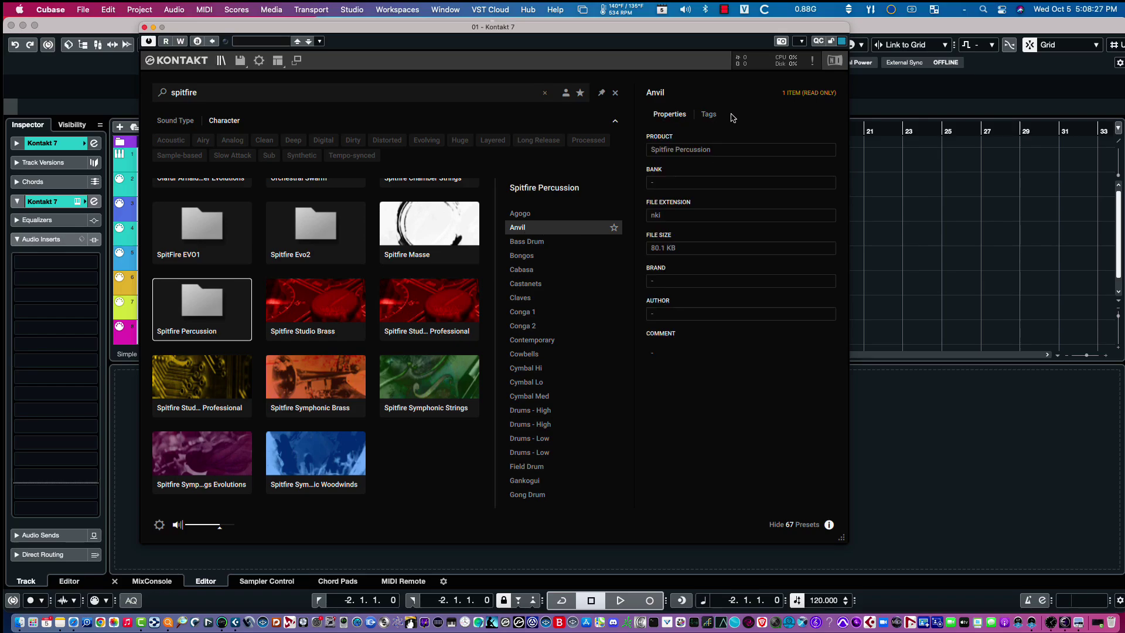
click(709, 115)
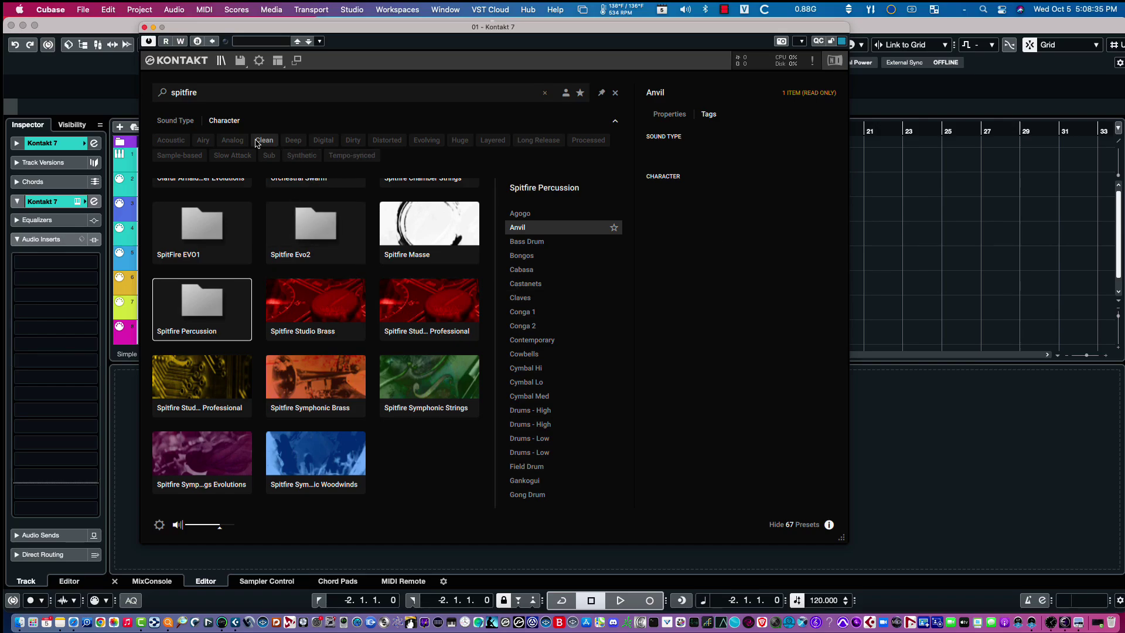
- Replace the browser search text with 'berlin strings'
click(211, 97)
key(super+a)
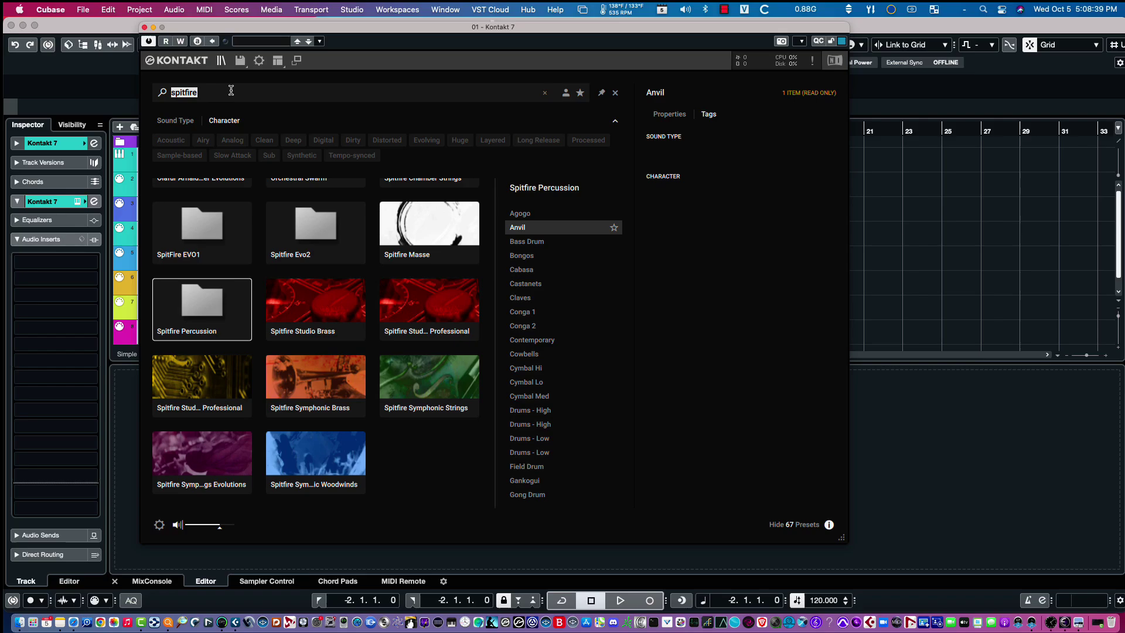
text(bwer)
key(BackSpace)
key(BackSpace)
key(BackSpace)
text(er)
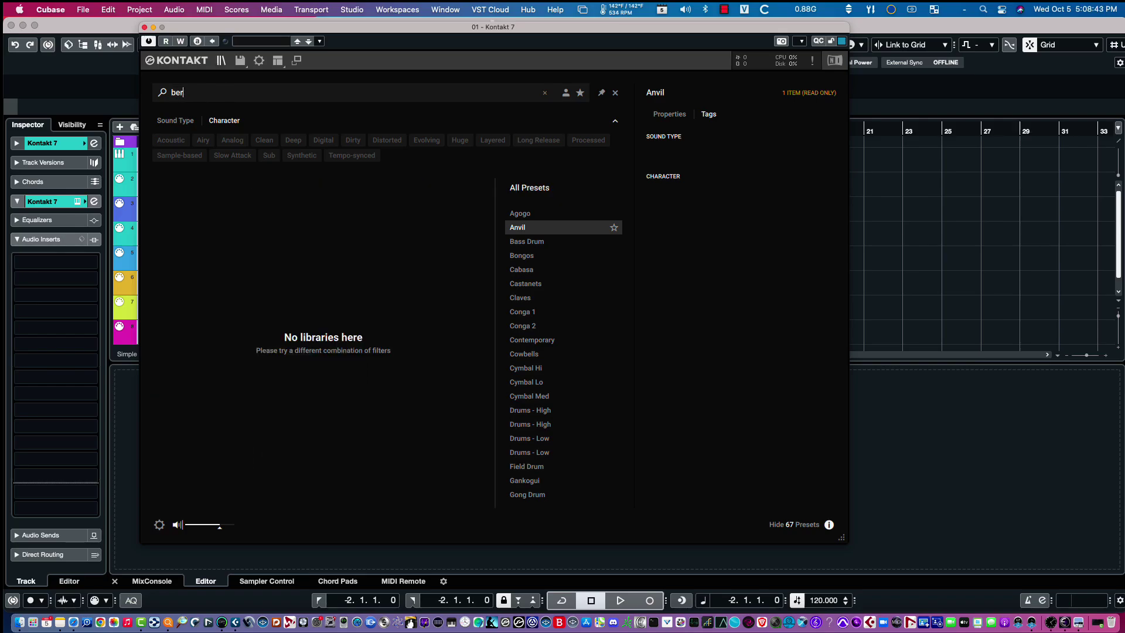
text(lin strings)
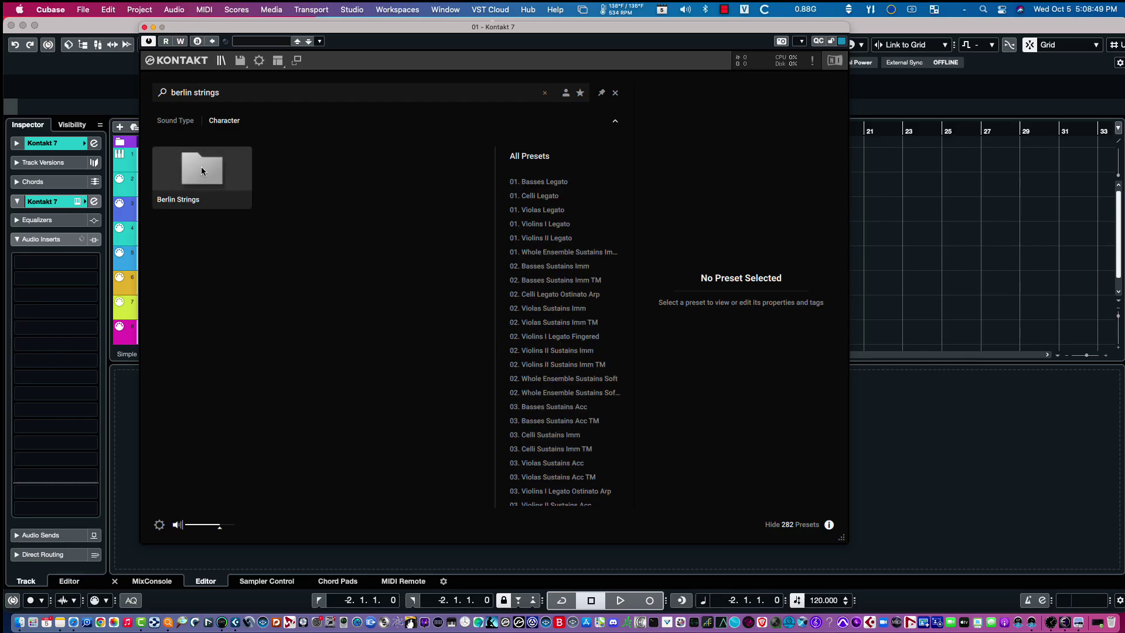
- Inspect 01. Celli Legato's properties and empty tags, then show Sound Type filters
click(524, 197)
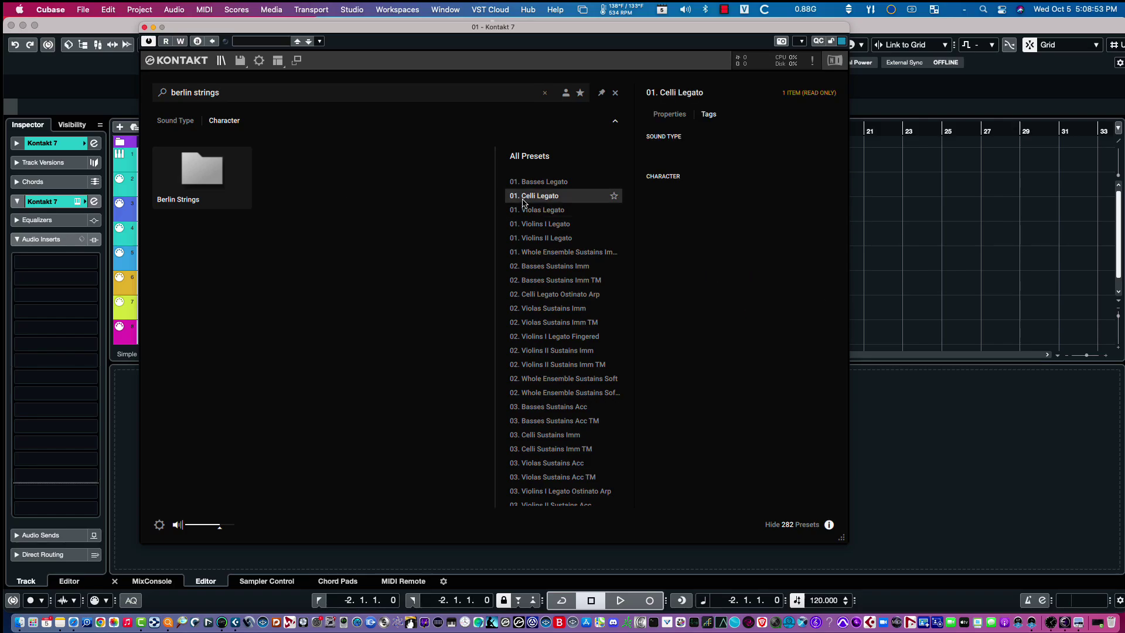
click(668, 115)
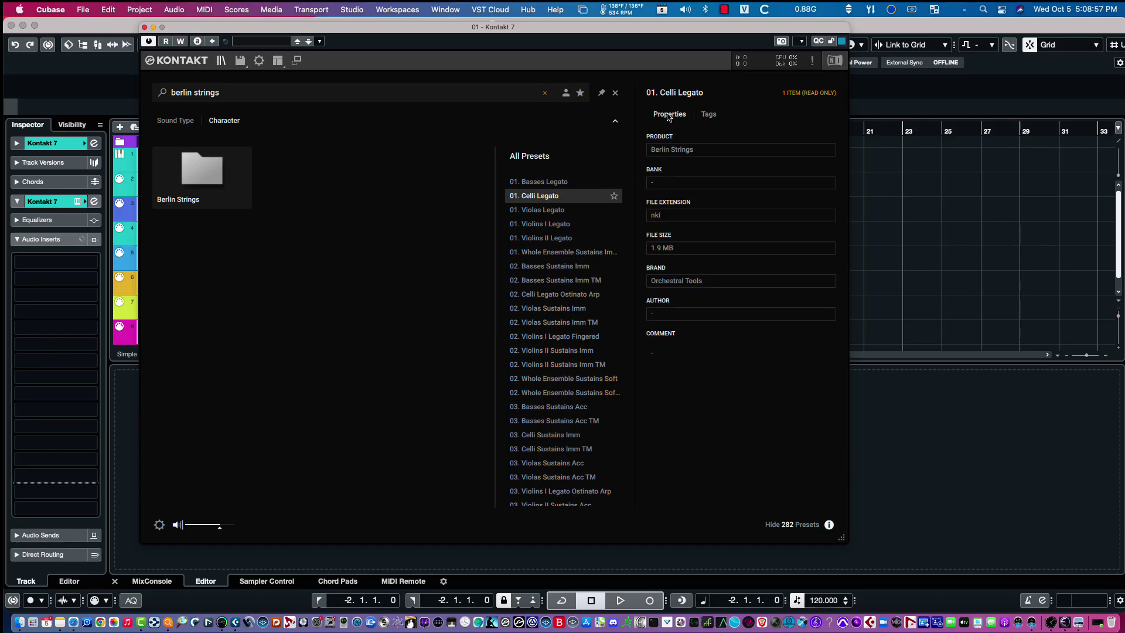
click(709, 115)
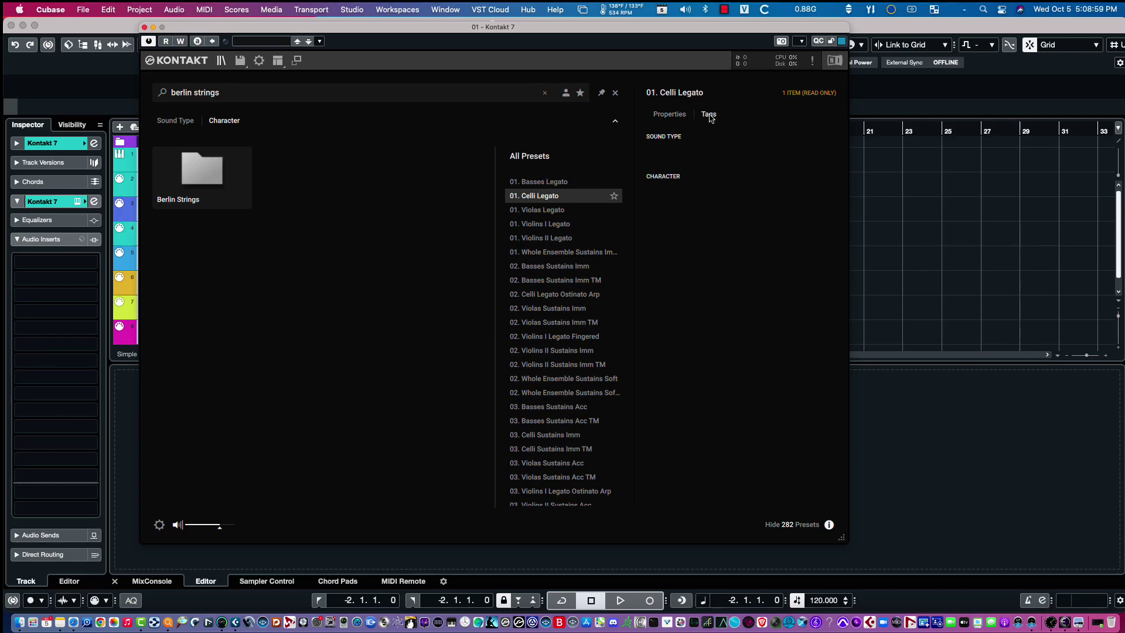
click(188, 121)
- Replace the search text with 'orchestral tools'
double_click(179, 93)
shift+click(252, 87)
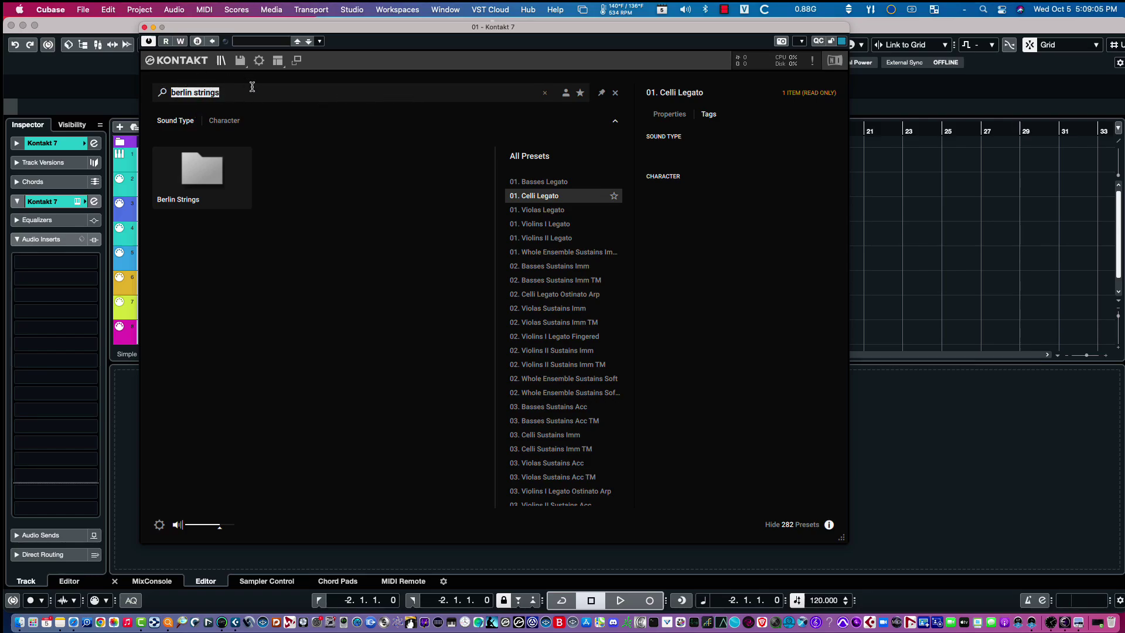
text(orce)
key(BackSpace)
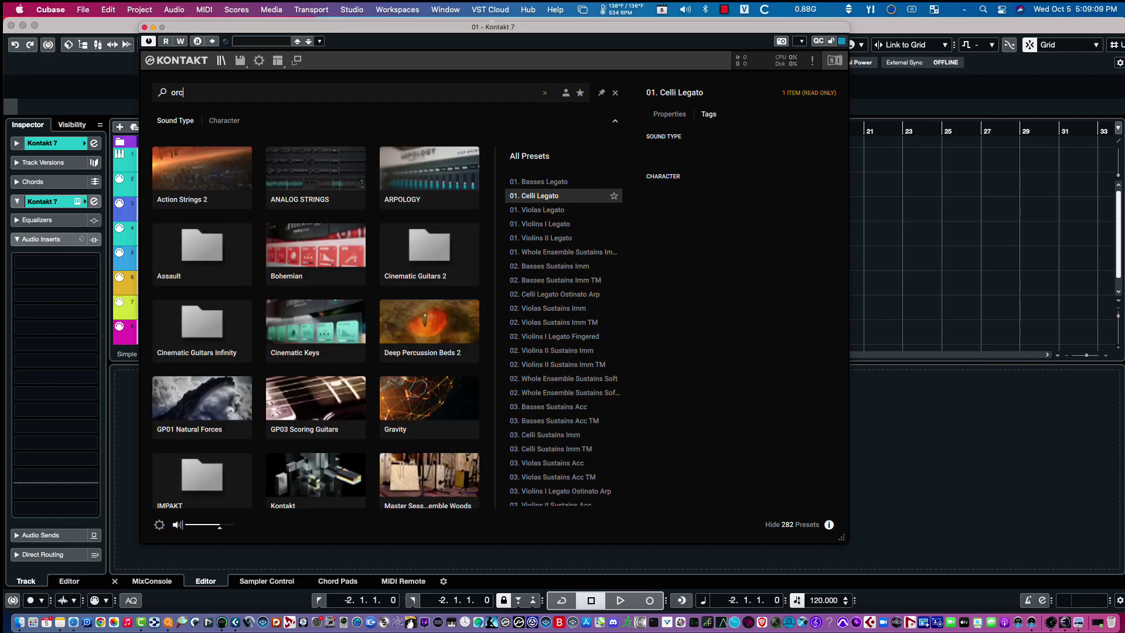
text(hestral )
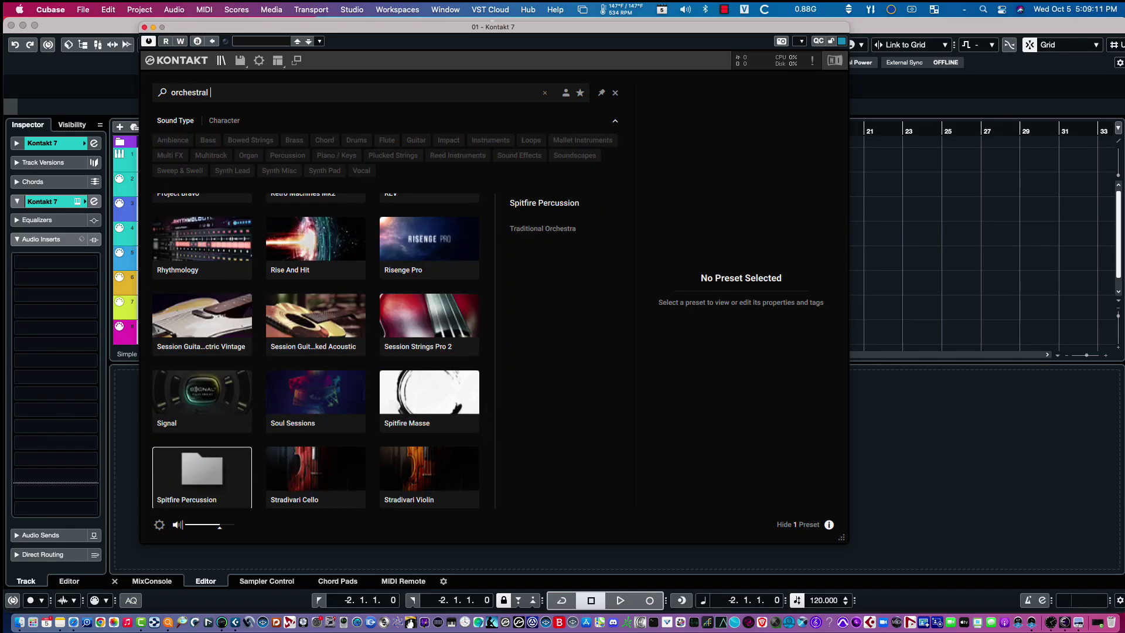
text(tools)
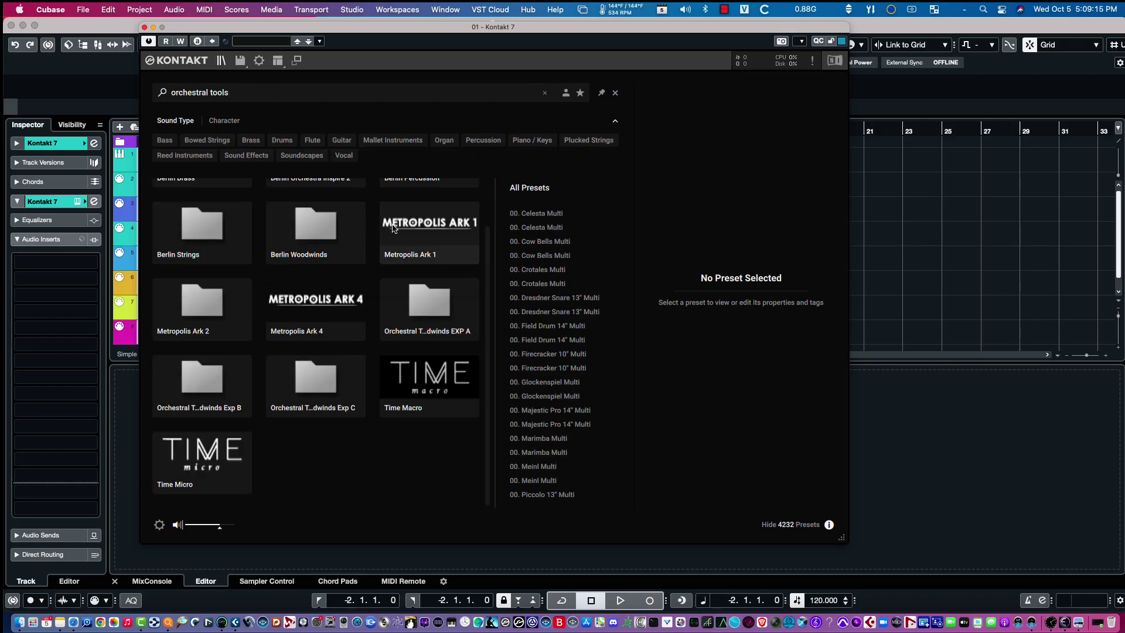
- Open Berlin Woodwinds and inspect 01. Bassoon 1 Legato's properties and empty tags
click(321, 227)
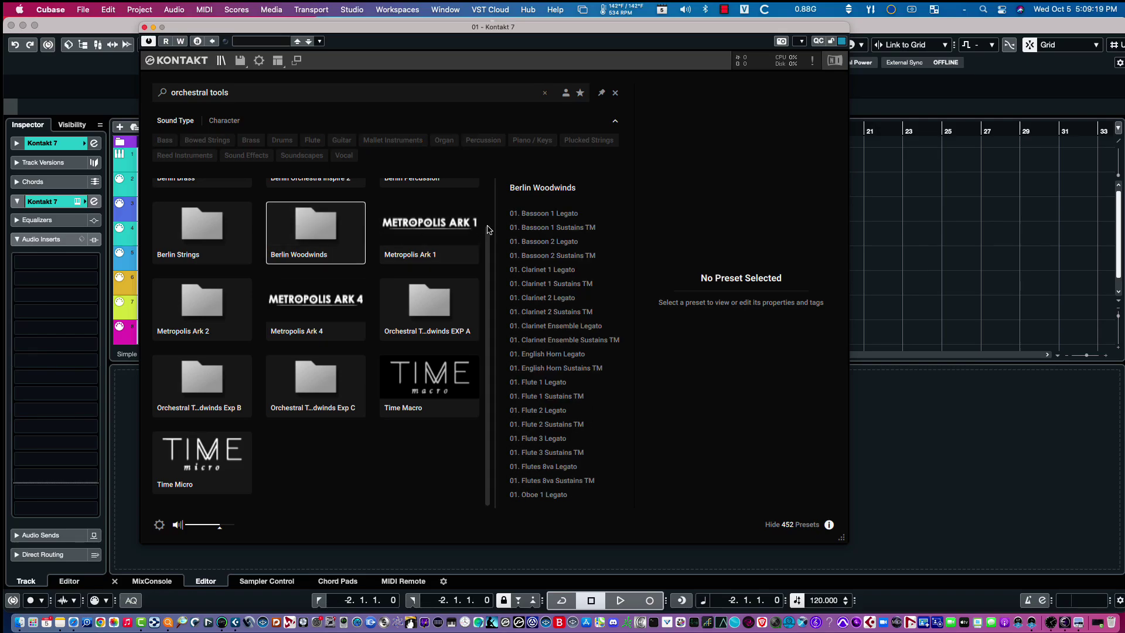
click(534, 217)
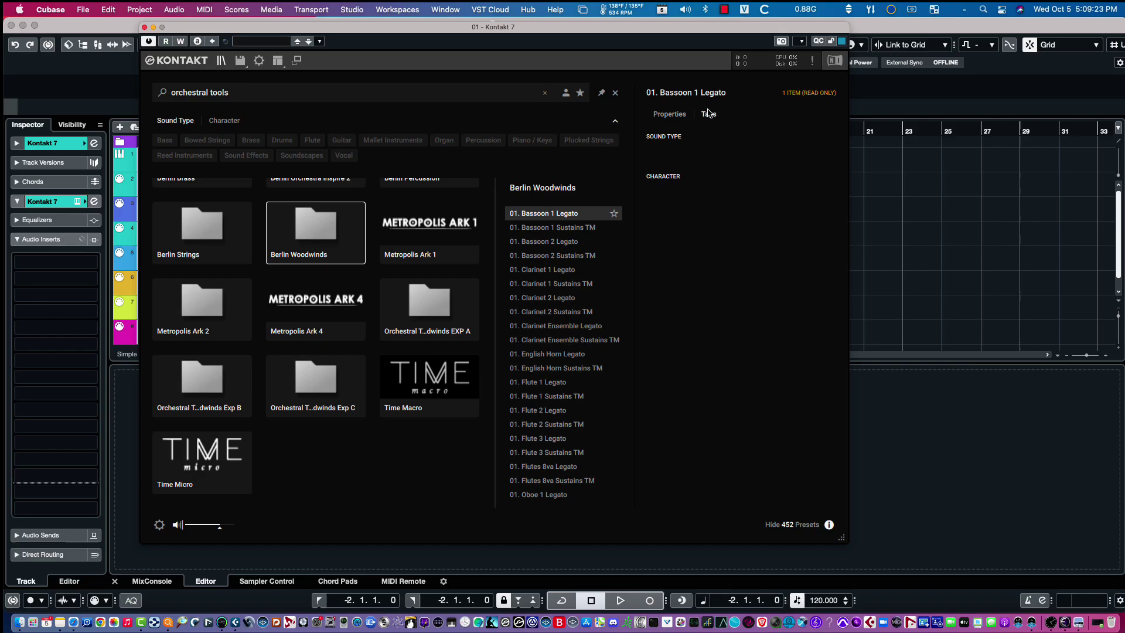
click(666, 116)
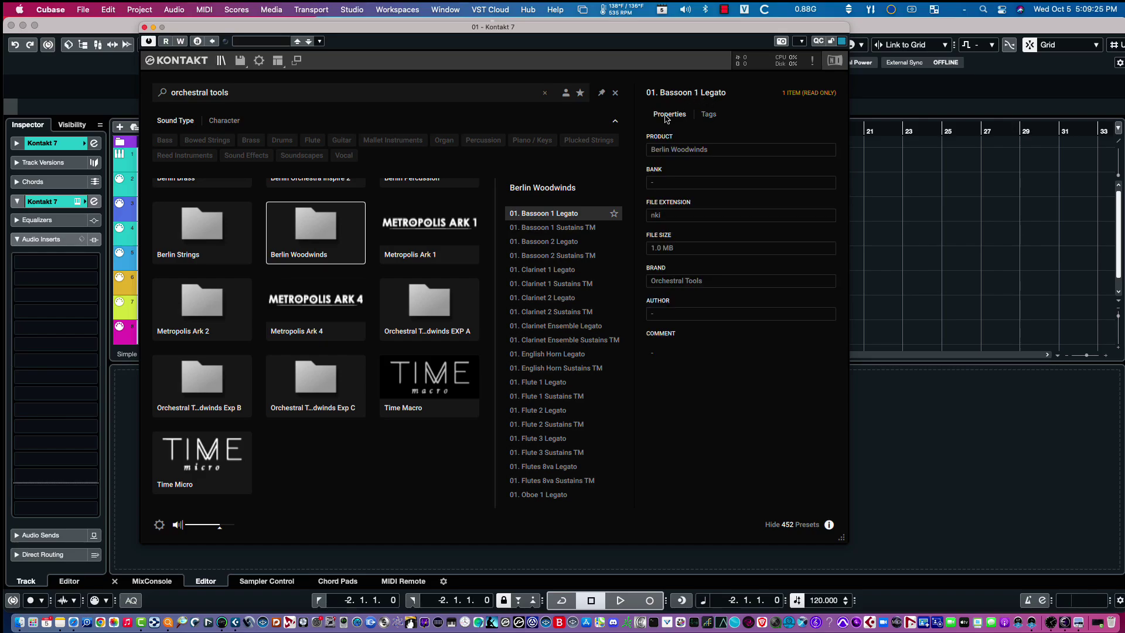
click(707, 116)
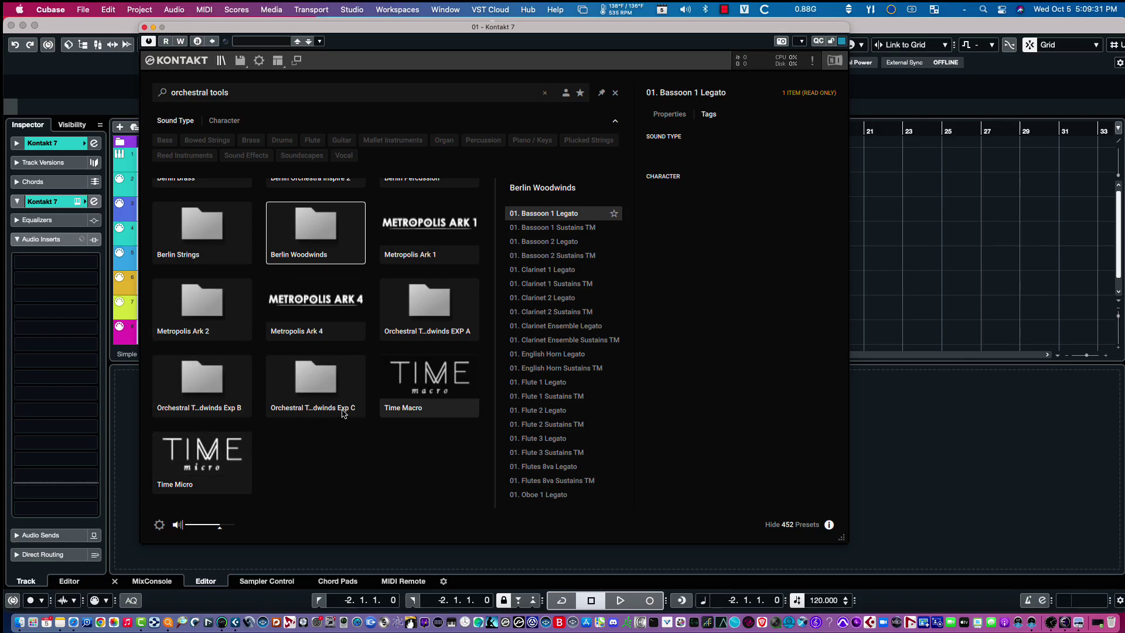
- View tags on Time Macro's 01. Brass Sustains Soft Open TM, then list Metropolis Ark 1
click(434, 383)
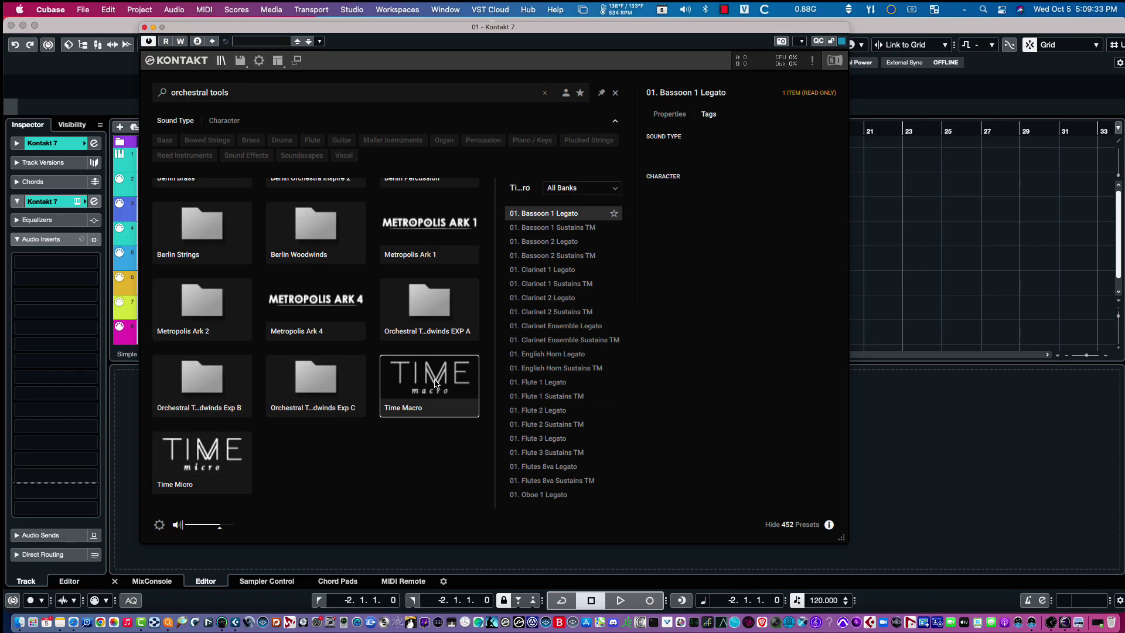
click(584, 230)
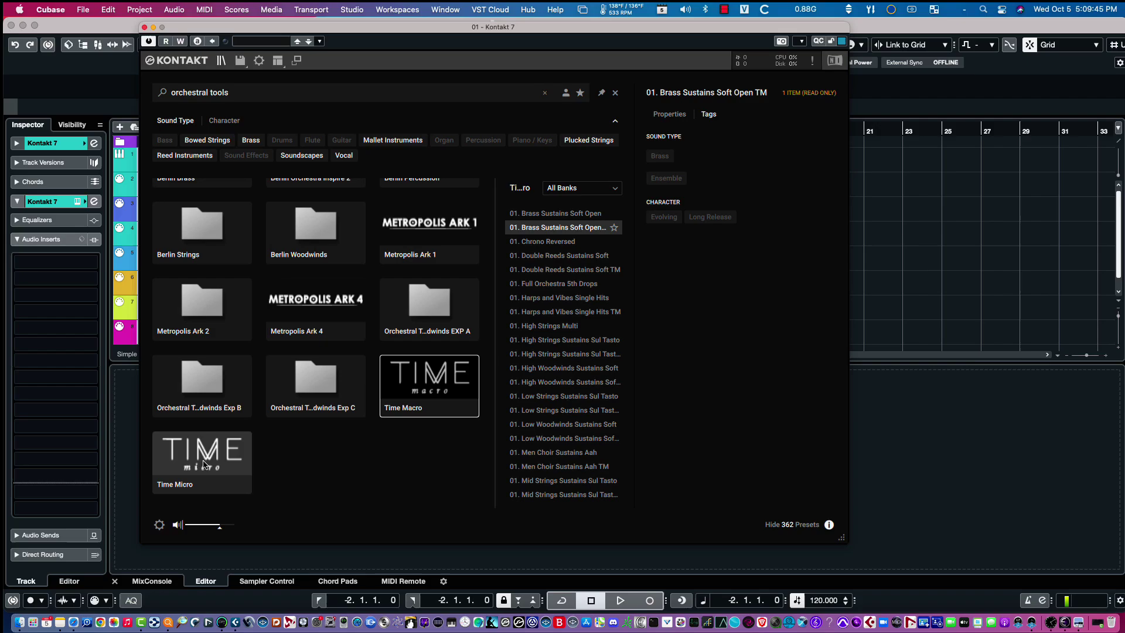
scroll(351, 372, up, 2)
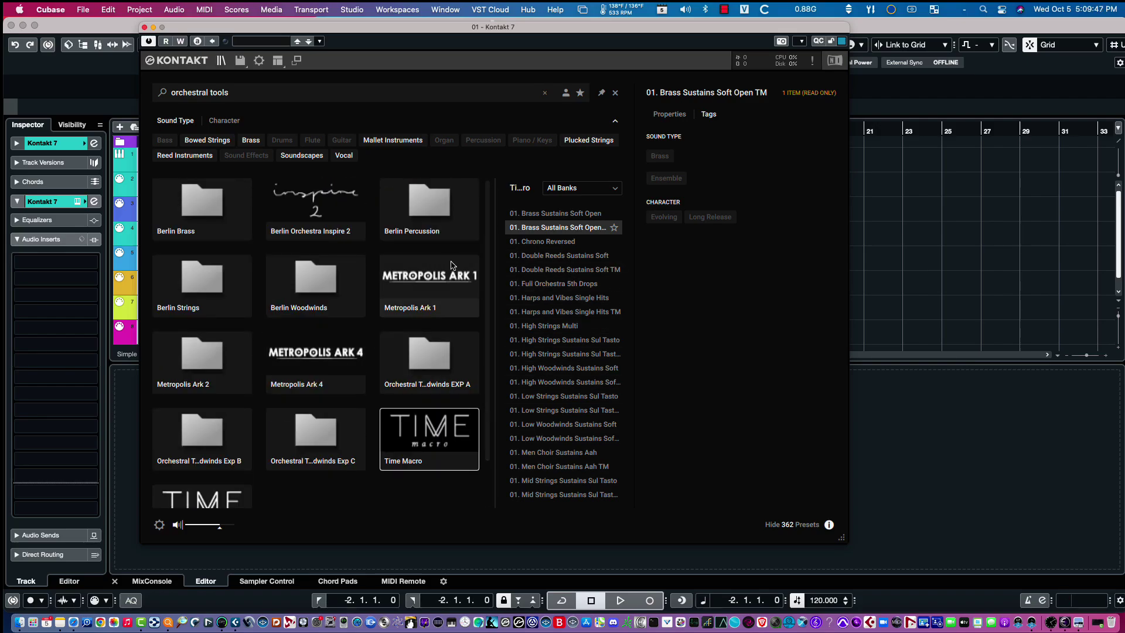
click(425, 280)
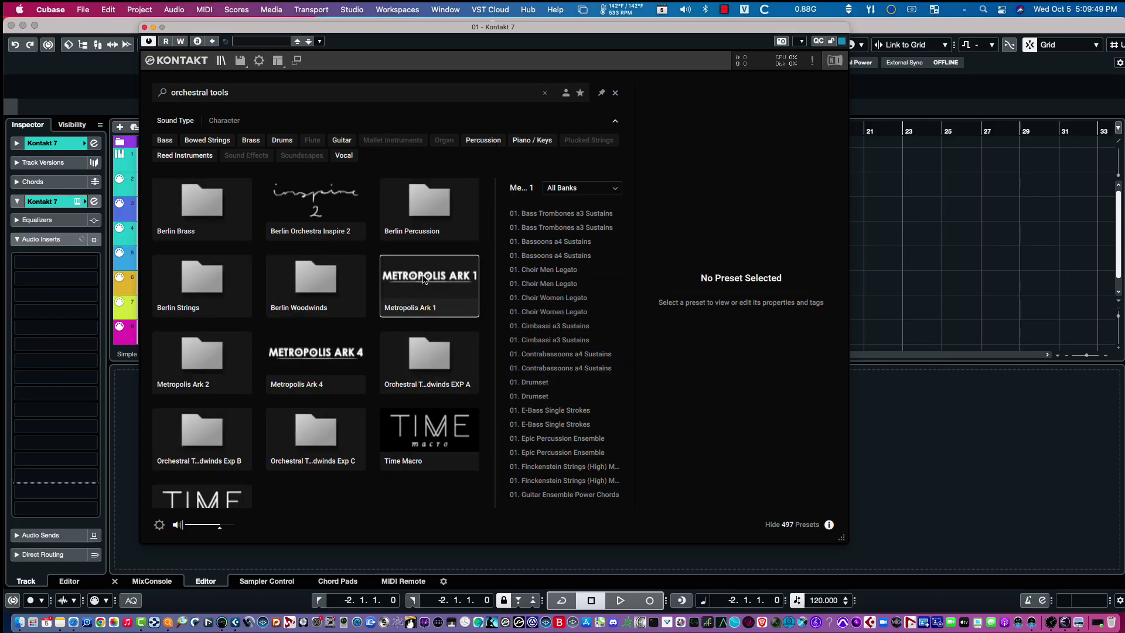
- Check tags on 01. Bassoons a4 Sustains and Metropolis Ark 4's 01. BclBtbn Legato
click(544, 258)
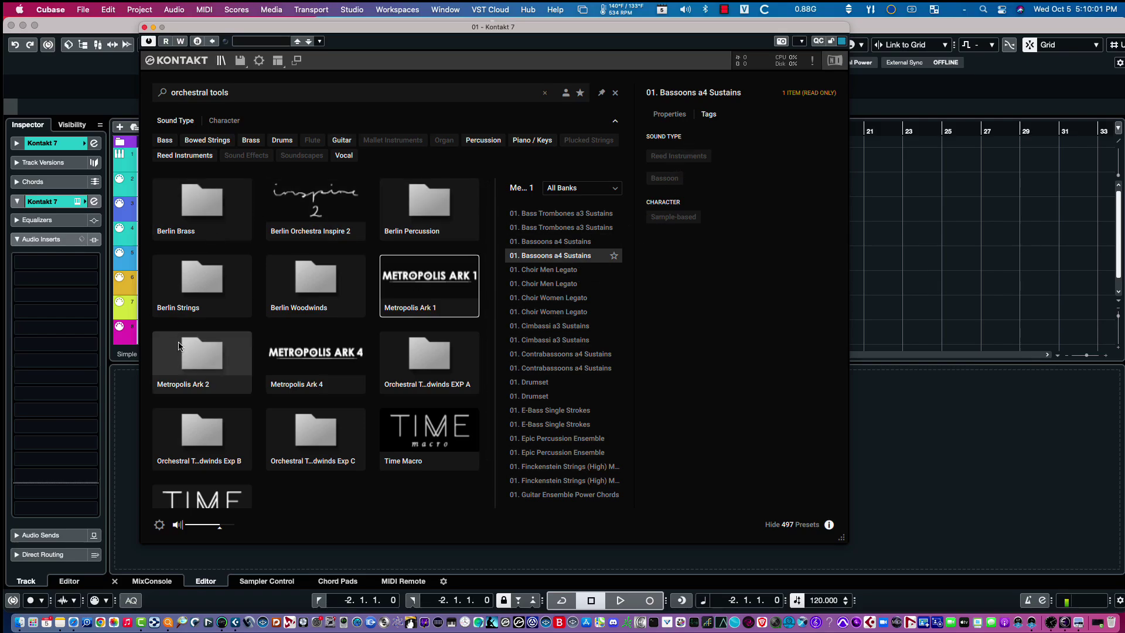
click(305, 362)
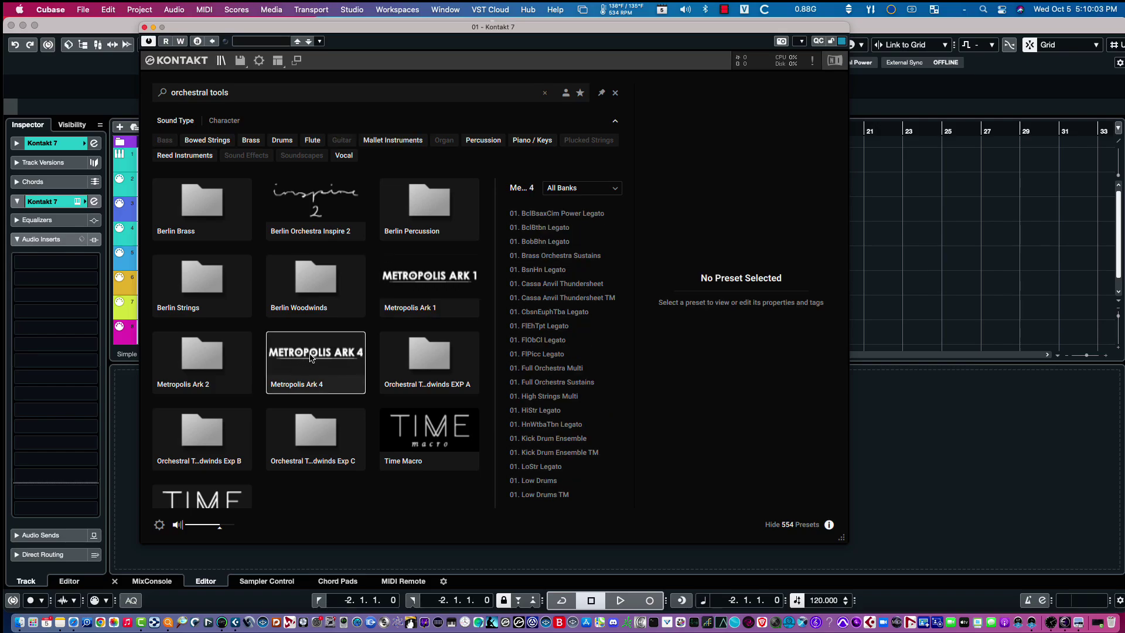
click(552, 232)
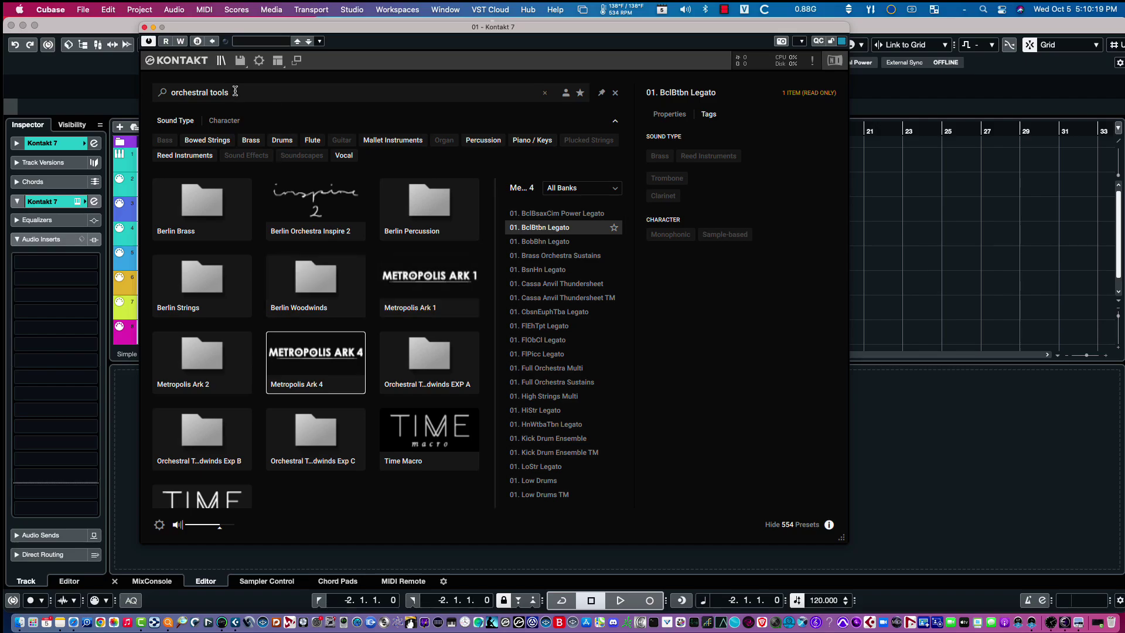
- Delete 'orchestral tools' from the search and filter by the Flute sound type
drag(171, 93, 229, 93)
key(BackSpace)
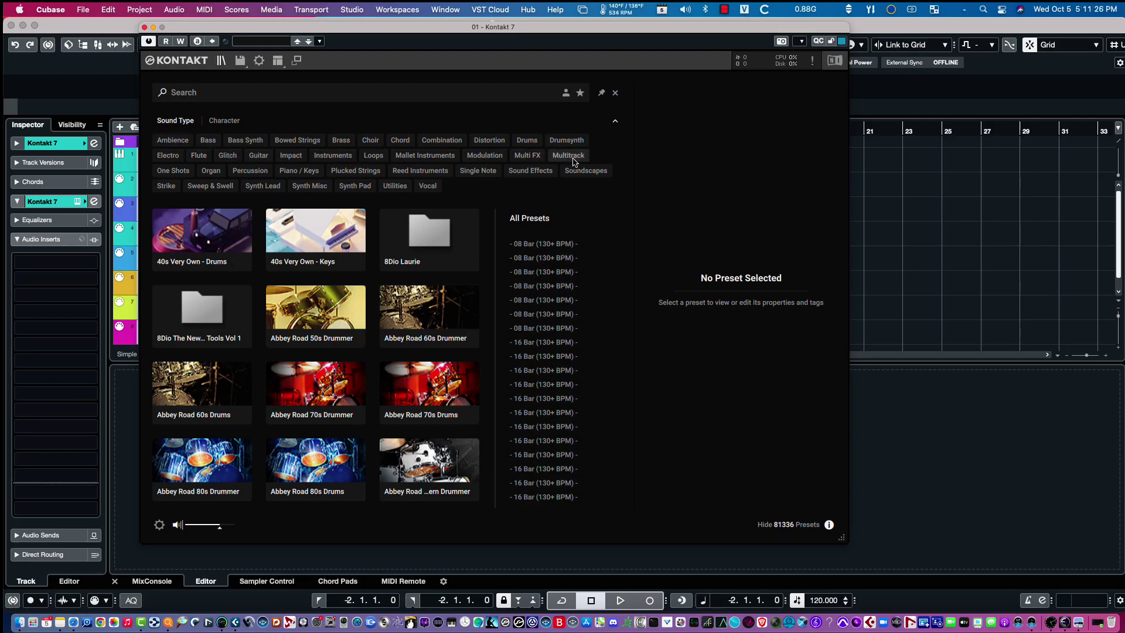
click(199, 156)
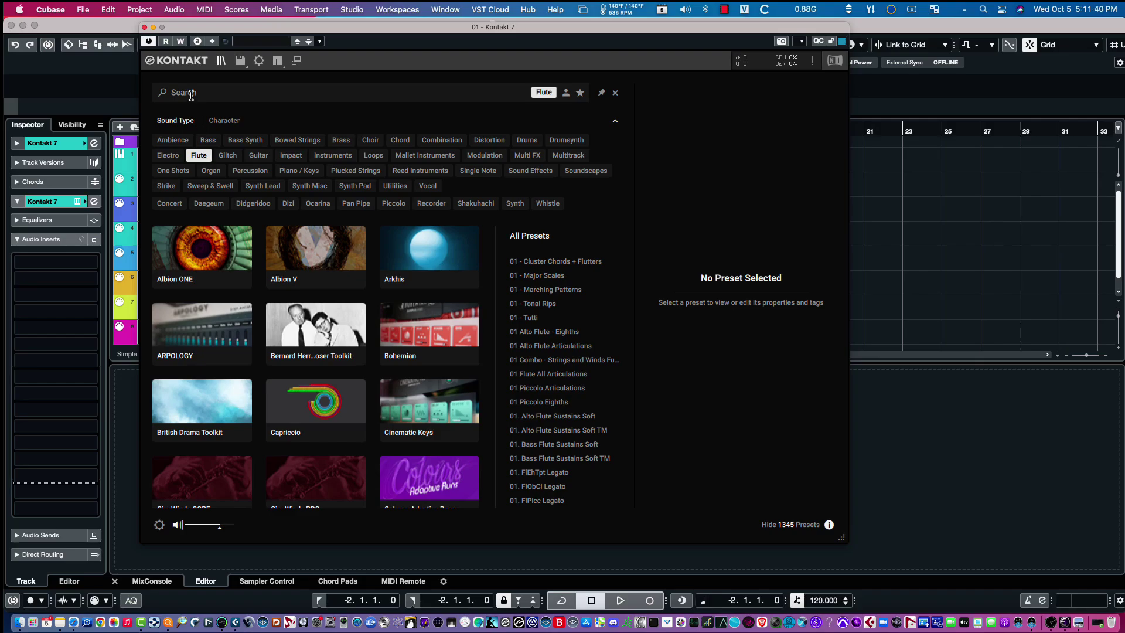
- Remove the Flute filter chip and search for 'flute' instead
click(536, 93)
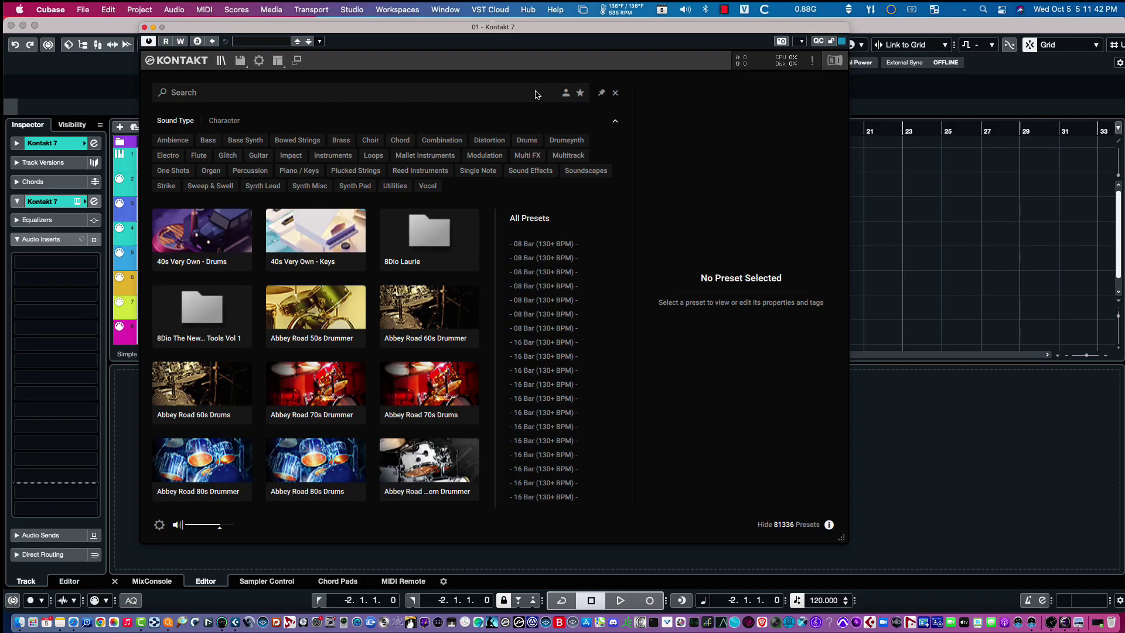
click(269, 94)
text(flute)
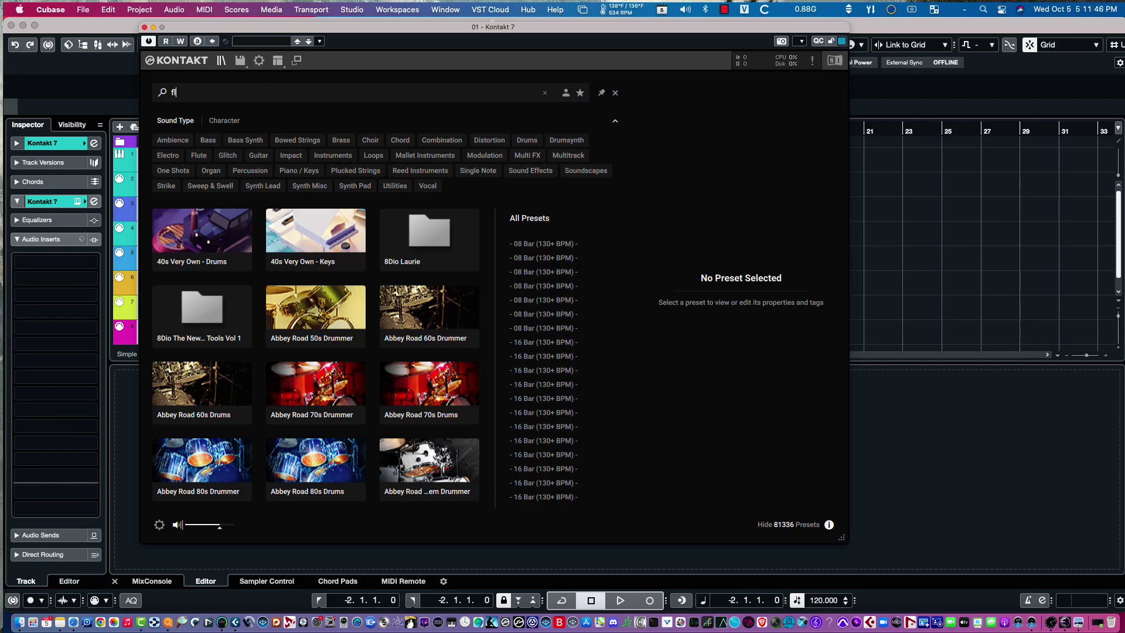